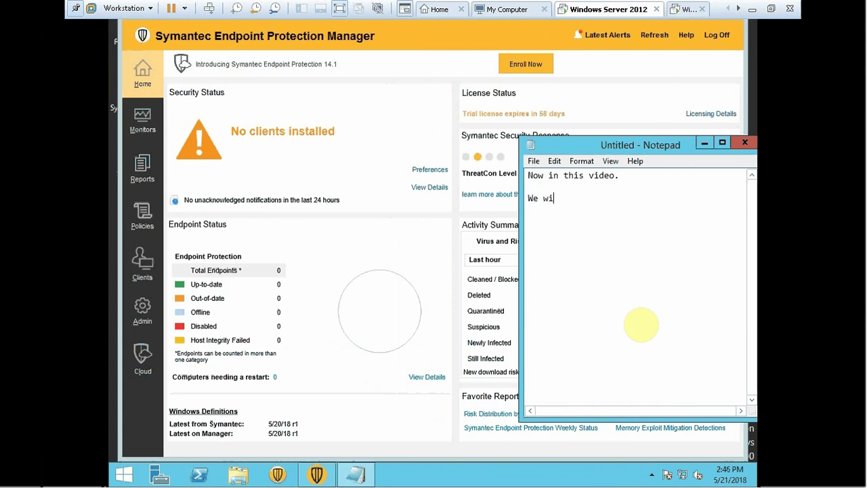
Step: Complete the second line of the note as "We will create intaller for a client and install" and start a new line
text(ll create intaller fo)
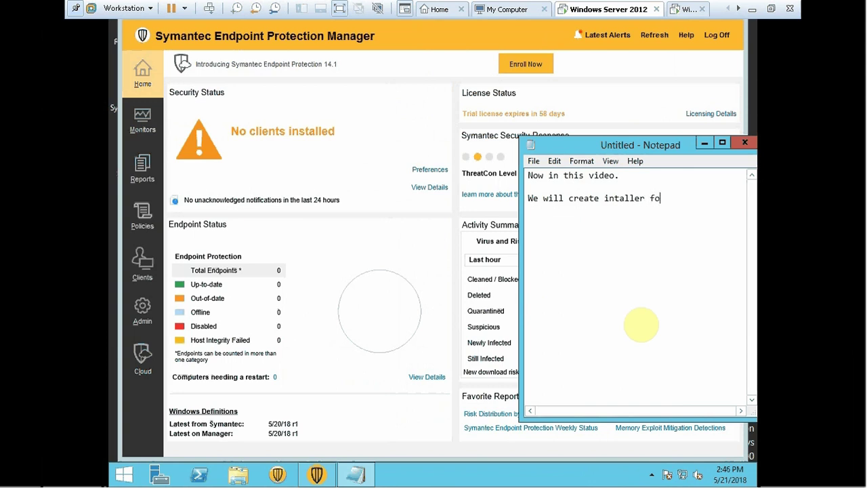
text(r a client)
text(and install)
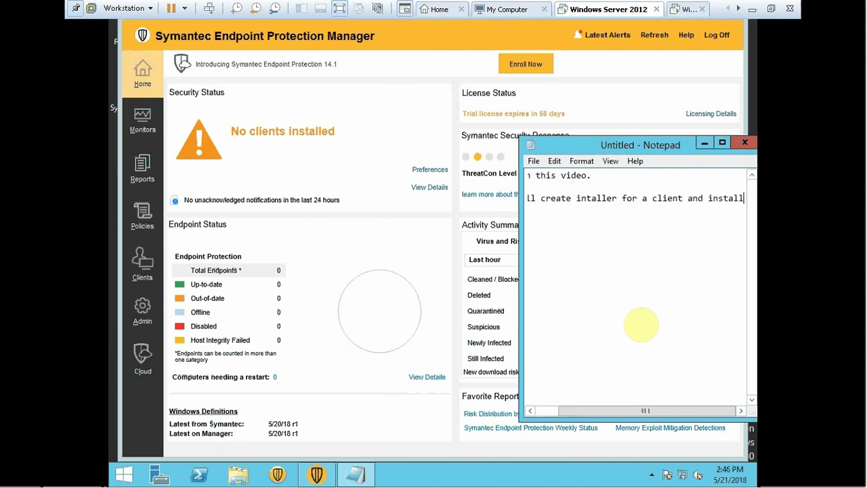
key(Return)
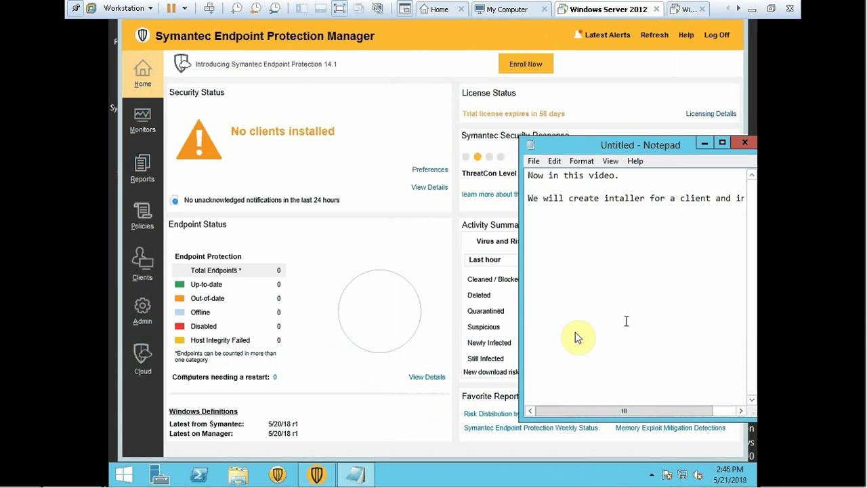
Step: Switch to Symantec Endpoint Protection Manager and show the client list of the HR Group
click(346, 158)
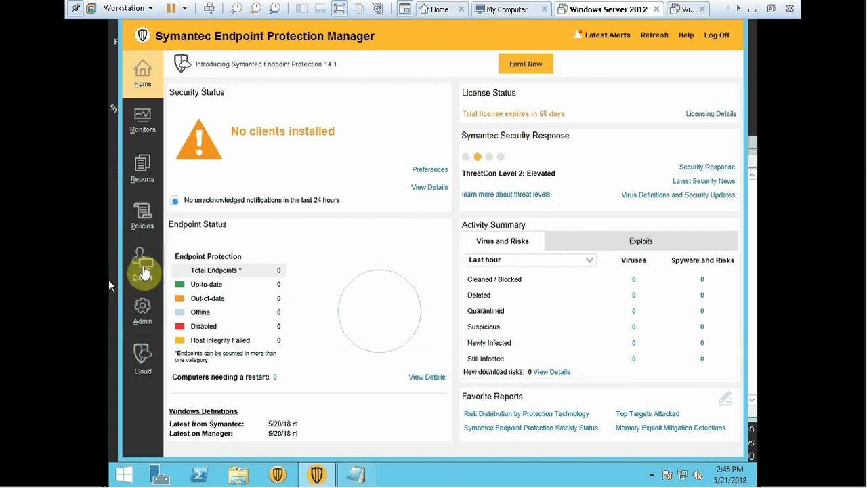
click(144, 267)
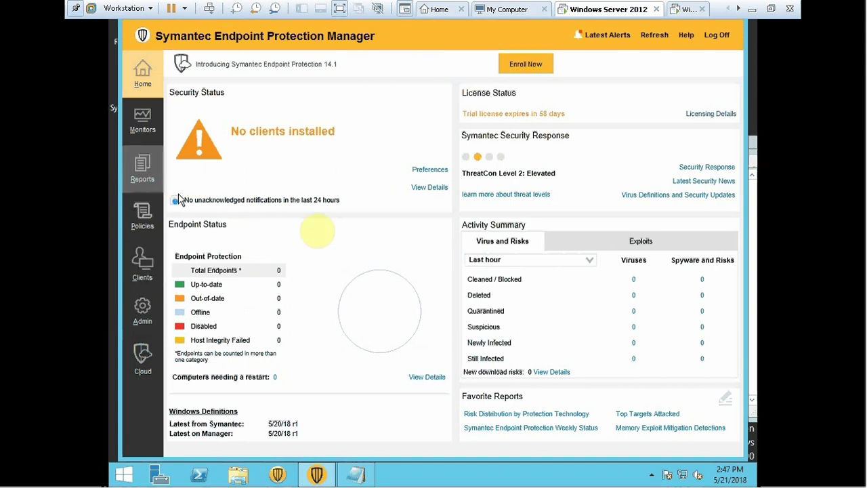
click(144, 265)
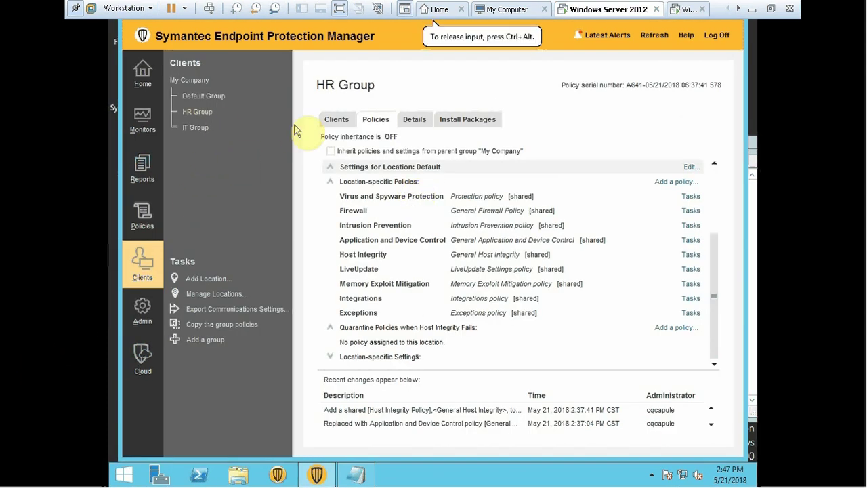
click(342, 124)
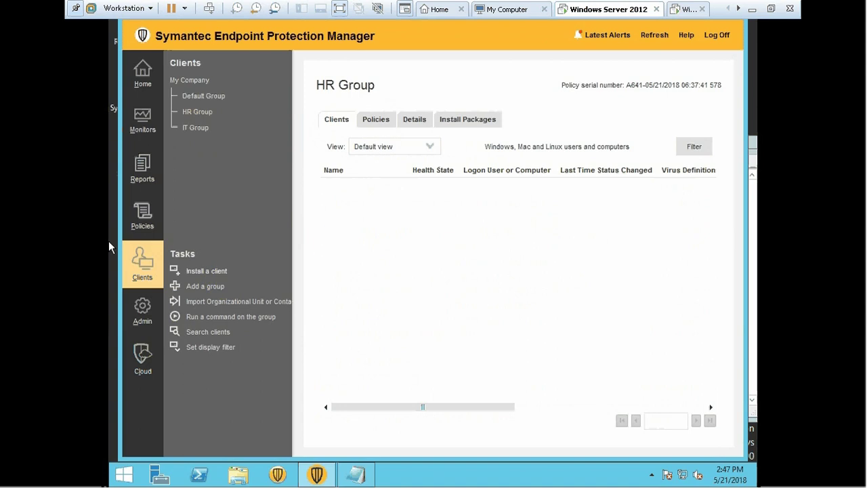
Step: Start installing a client for the HR Group and choose New Package Deployment as the deployment type
click(206, 271)
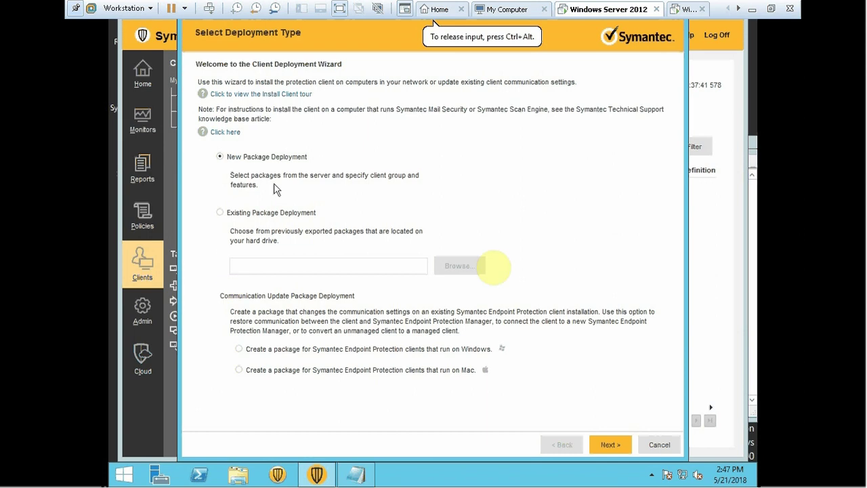
click(342, 349)
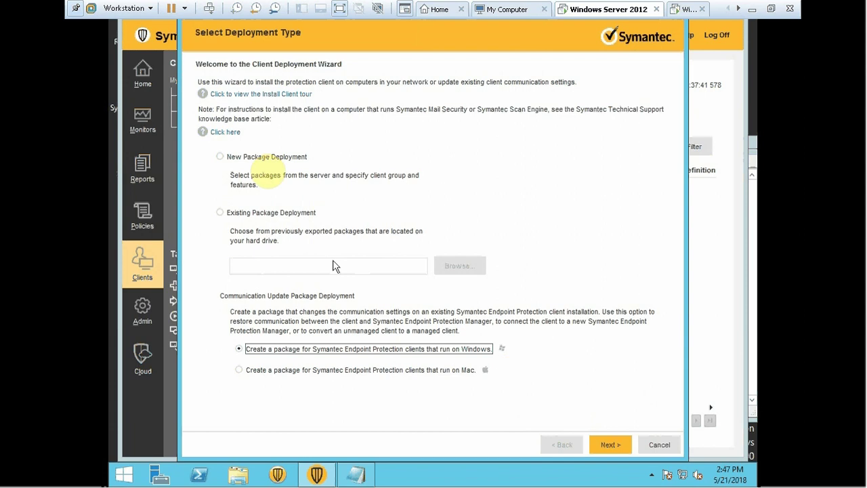
click(251, 160)
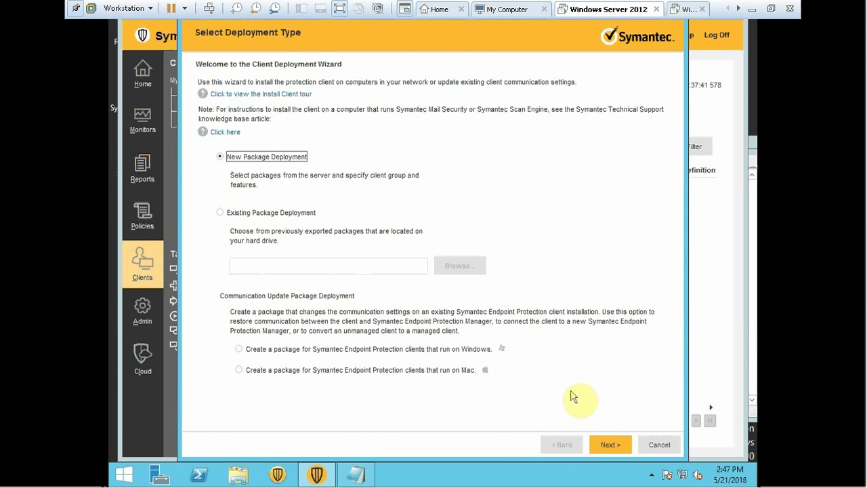
click(612, 446)
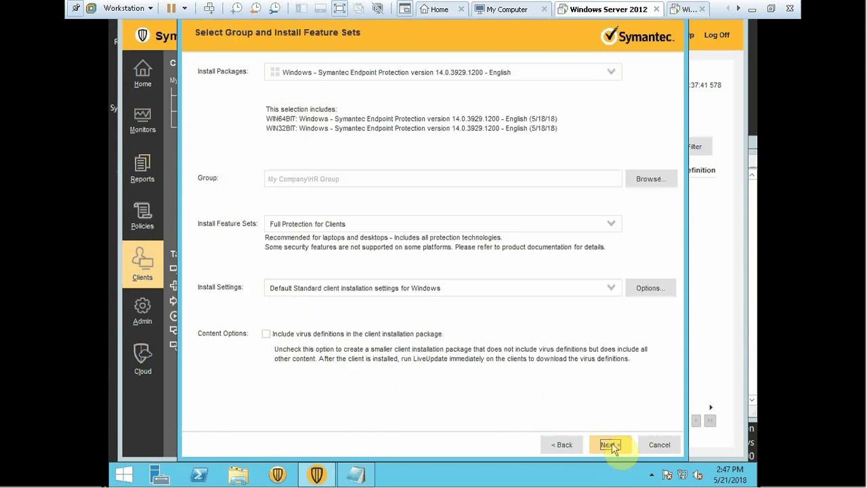
Step: Configure the package with Full Protection for Clients, the "Client installation and autoremove thirdparty AV" settings, and virus definitions included
click(365, 226)
click(324, 240)
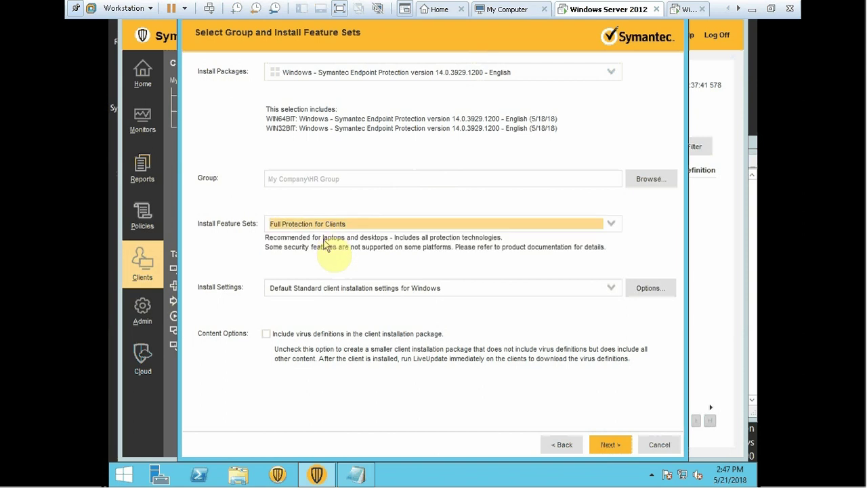
click(476, 291)
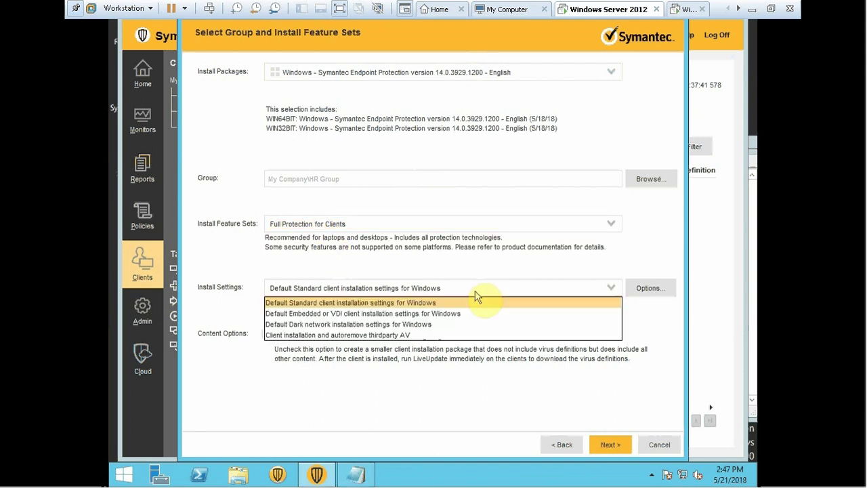
click(371, 335)
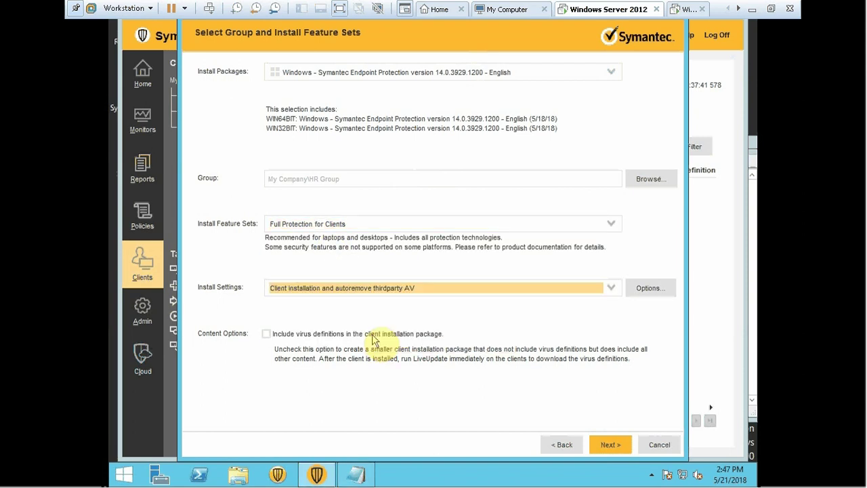
click(266, 333)
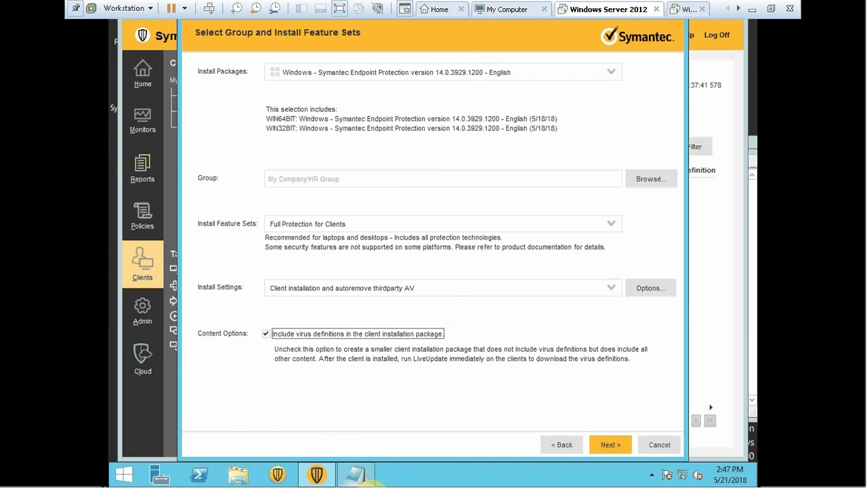
Step: Switch to Notepad and add the lines "As you can see in the install Settings" and "This is the policy we created earlier"
click(355, 473)
text(A)
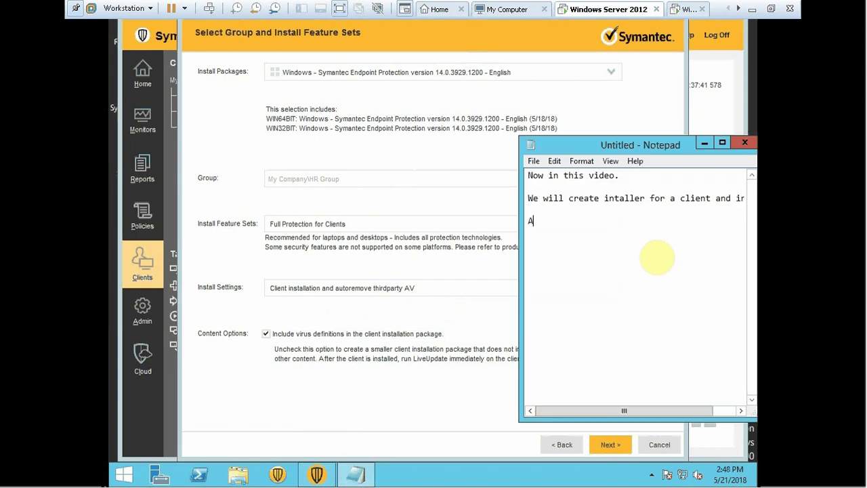
text(s you can see in the in)
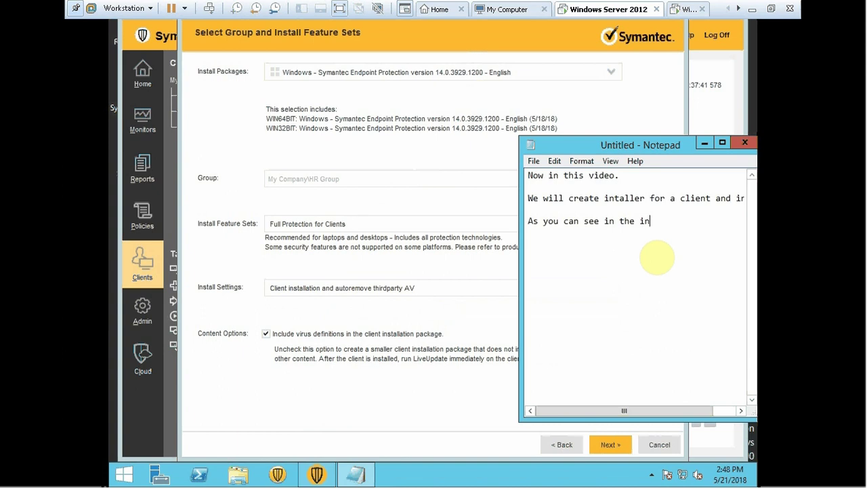
text(stall Settings )
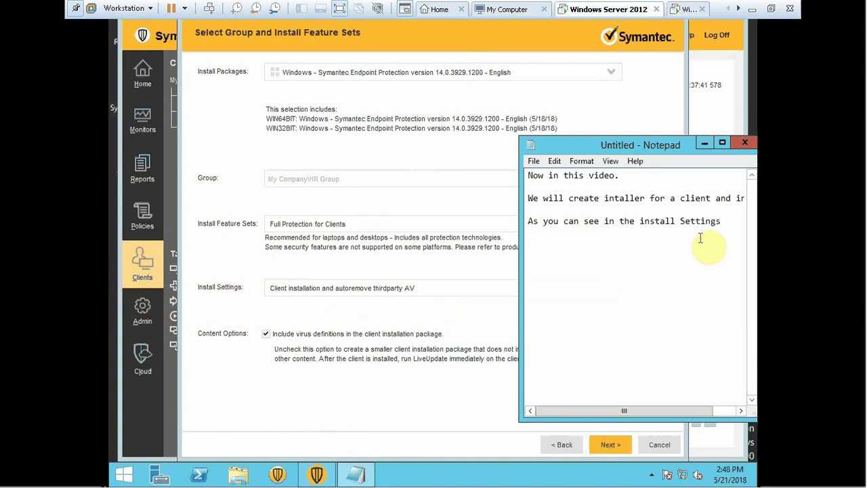
text(Thi)
key(BackSpace)
text(his is the policy we create)
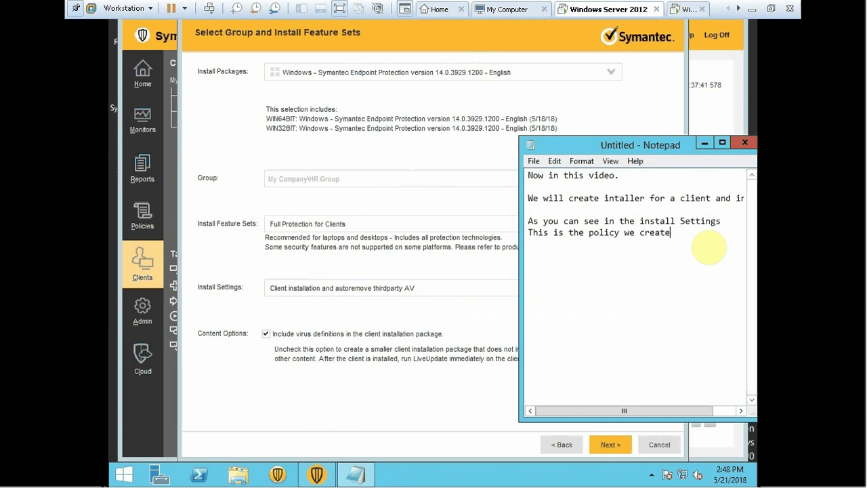
text(d earlier)
Step: Add the line "This policy removes the 3rd party AV" to the note and minimize Notepad
text(This polic)
text(y remote)
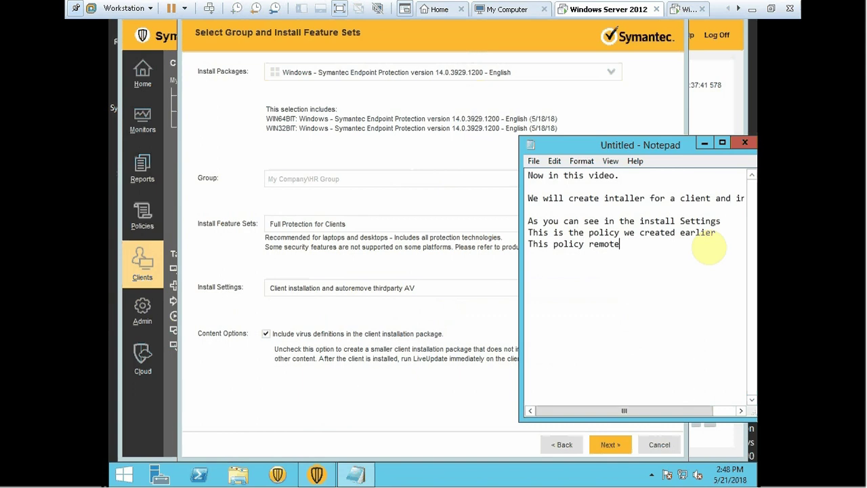
text(es th)
text(e 3rd par)
text(art)
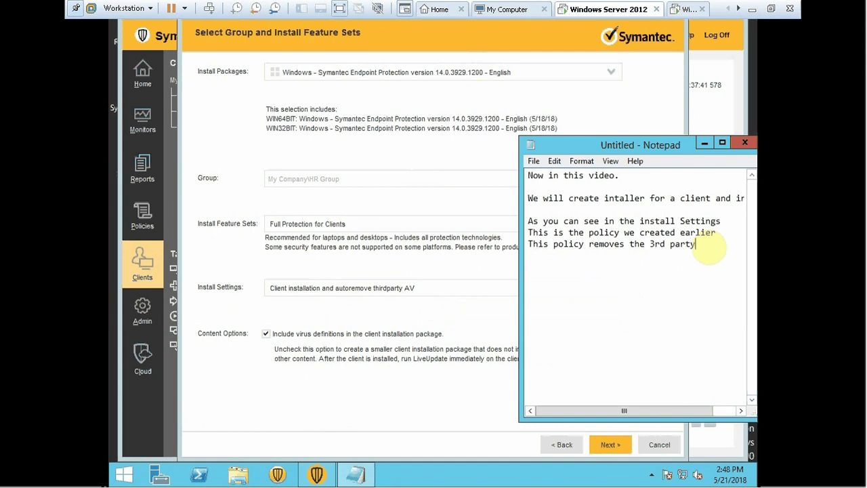
text(y AV)
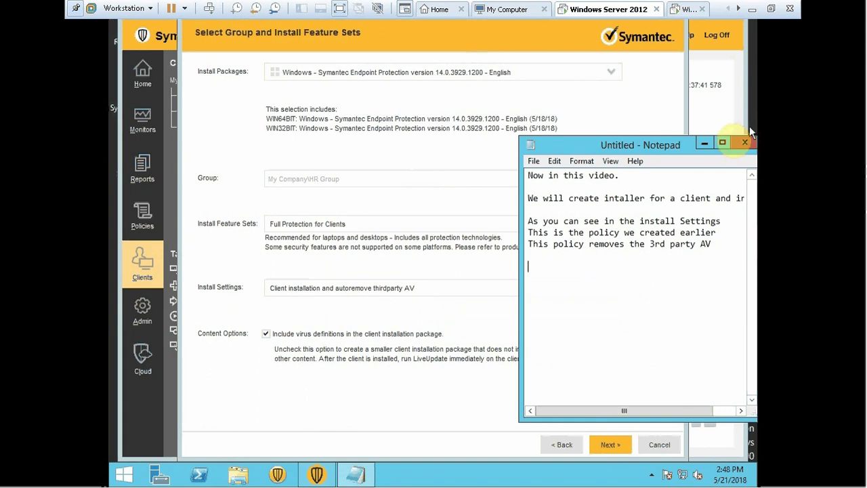
click(705, 143)
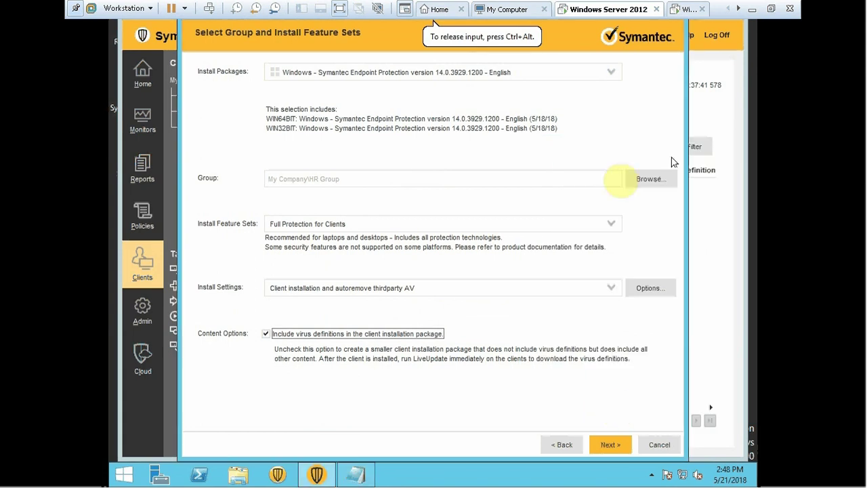
Step: Choose Save Package as the installation method and set the export folder to C:\Users\Administrator\Documents, keeping the single .exe file option
click(613, 447)
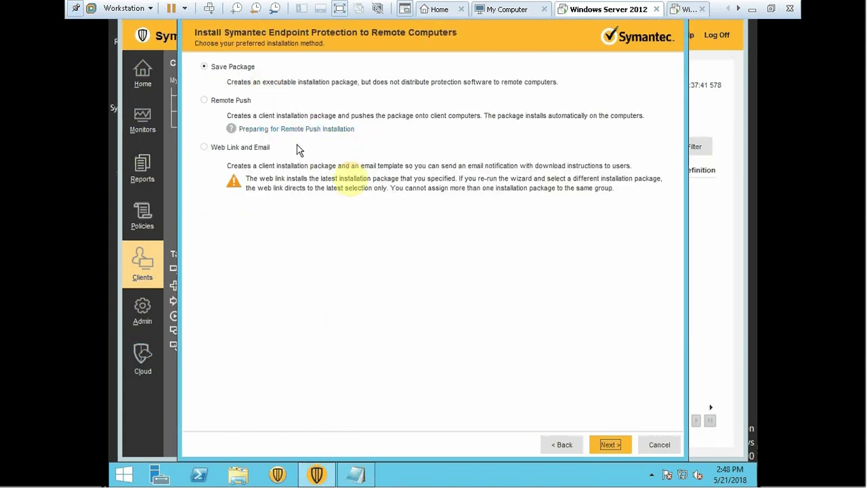
click(609, 446)
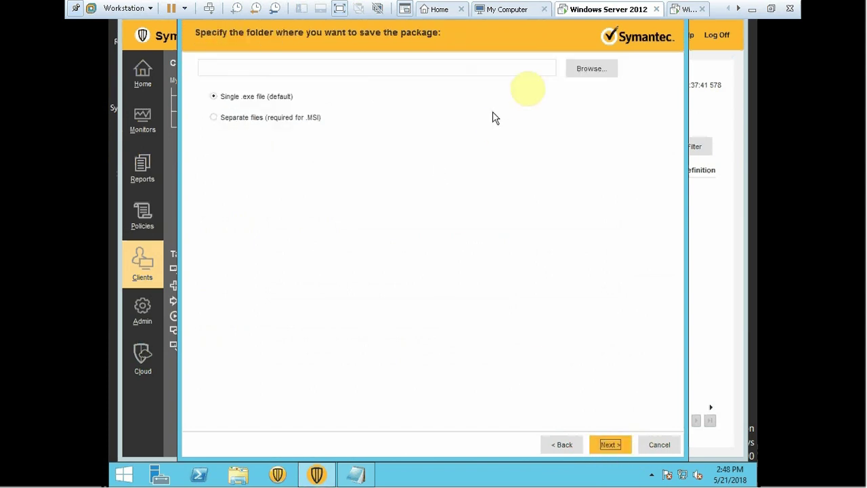
click(590, 70)
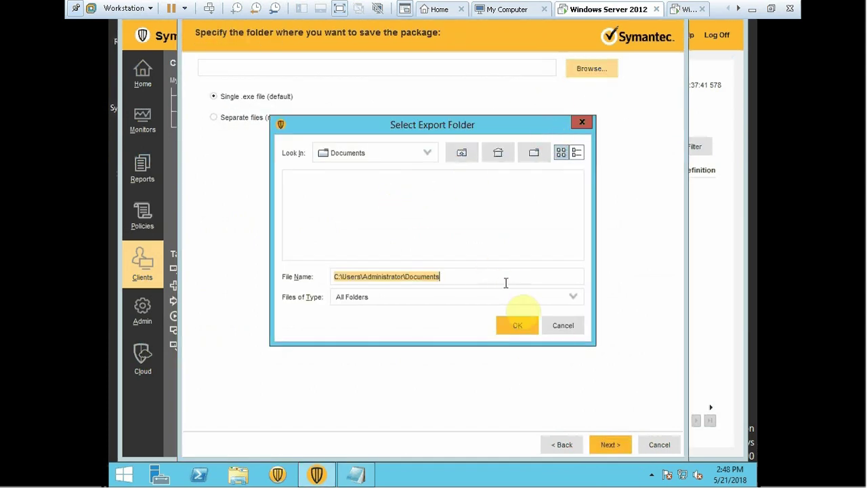
click(519, 324)
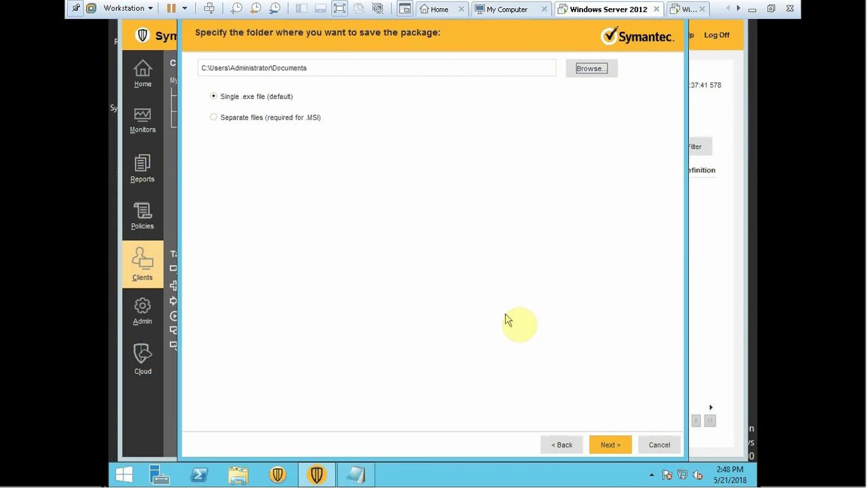
click(608, 443)
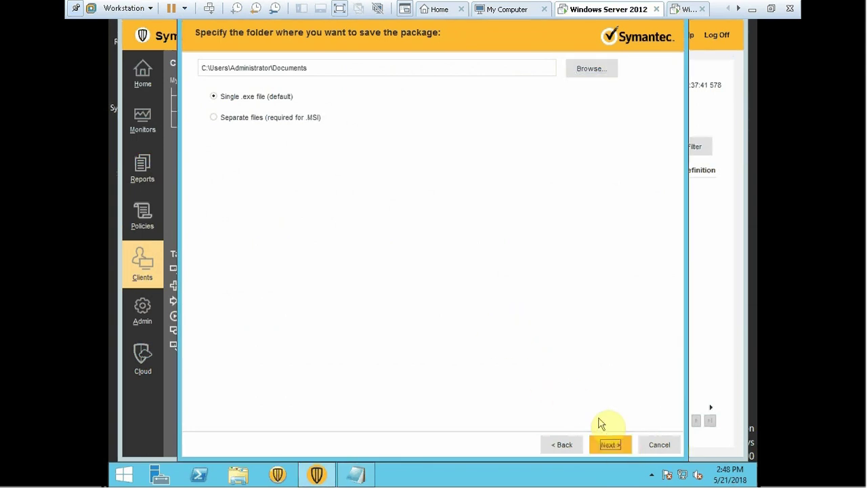
click(365, 473)
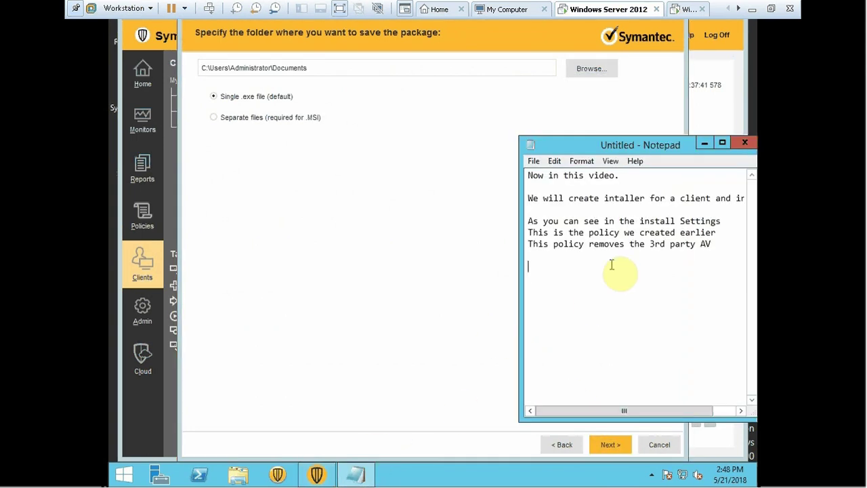
text(Sele)
text(ct folde)
text(ath fi)
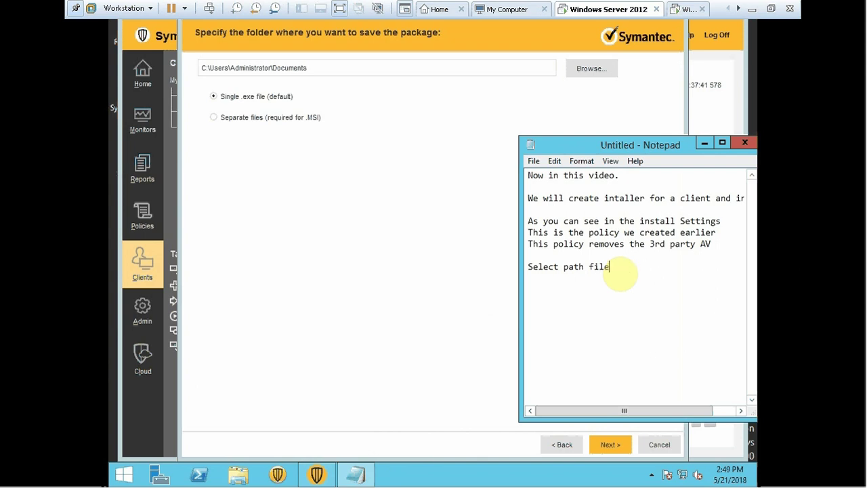
text(le )
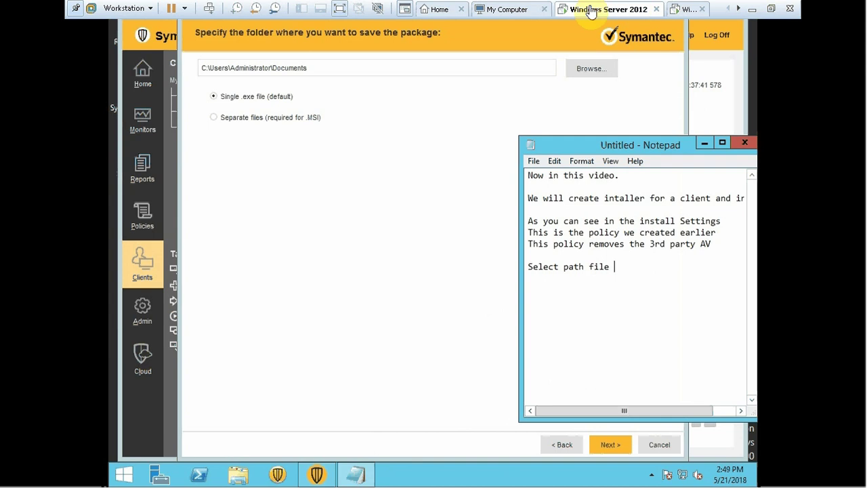
text(so)
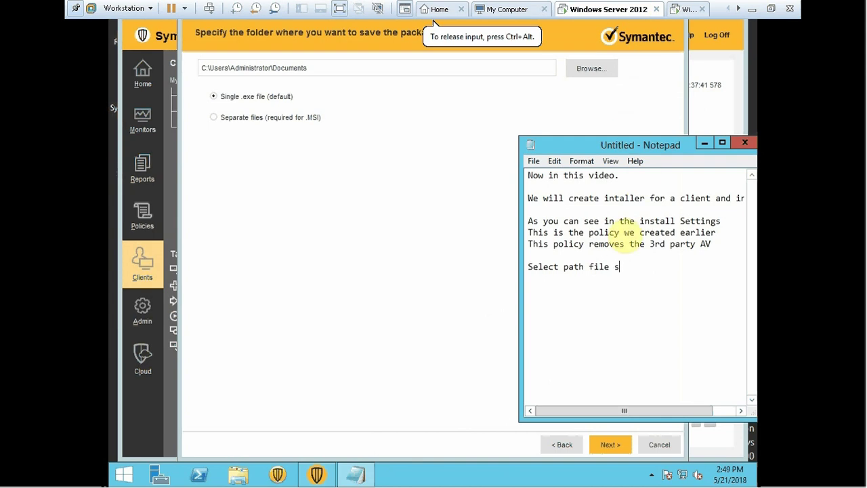
drag(640, 283, 528, 271)
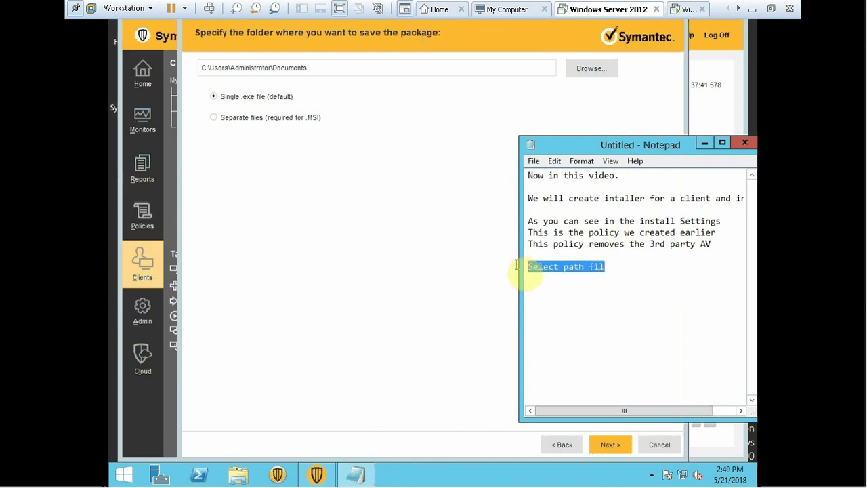
key(BackSpace)
click(705, 143)
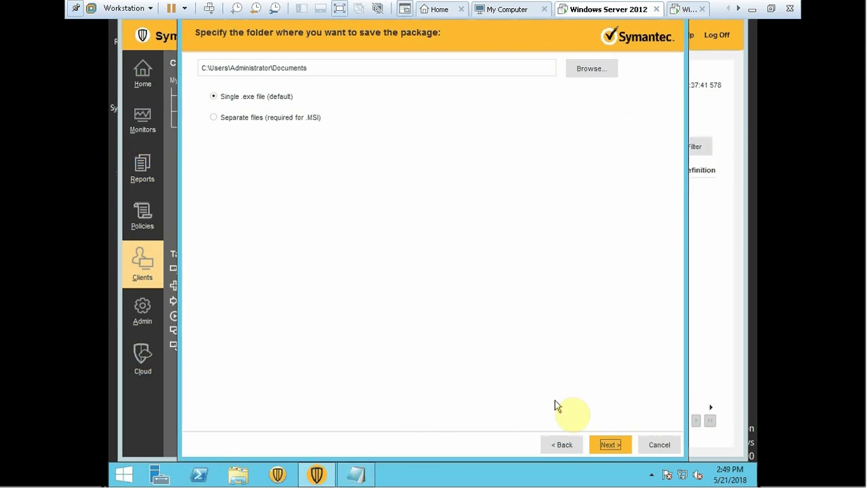
Step: Proceed to the package summary and add the line "you can change the path file to download the sEP client installer" in Notepad
click(609, 449)
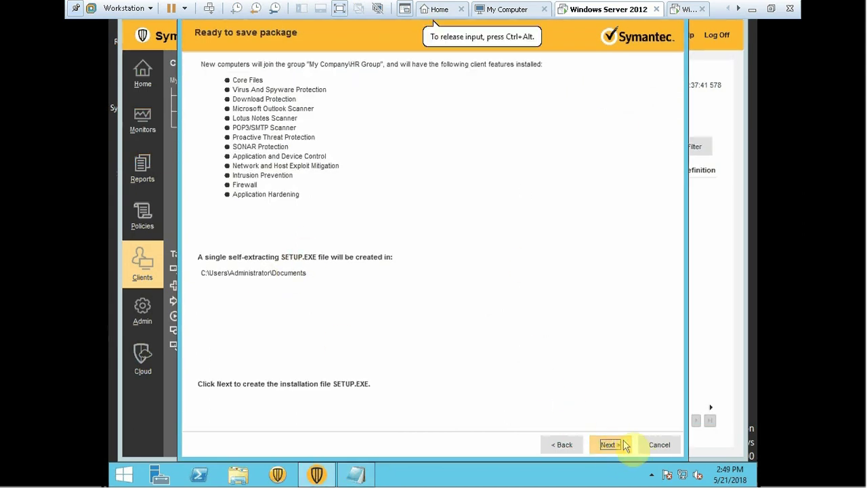
click(354, 475)
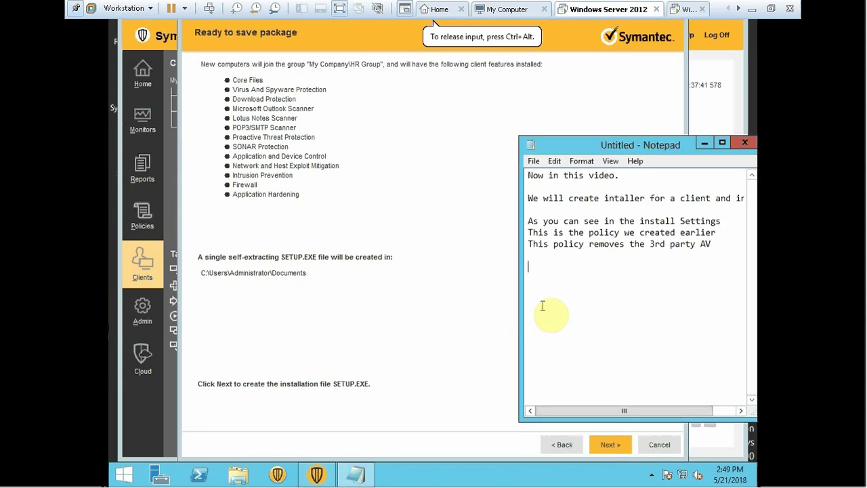
text(you can chang)
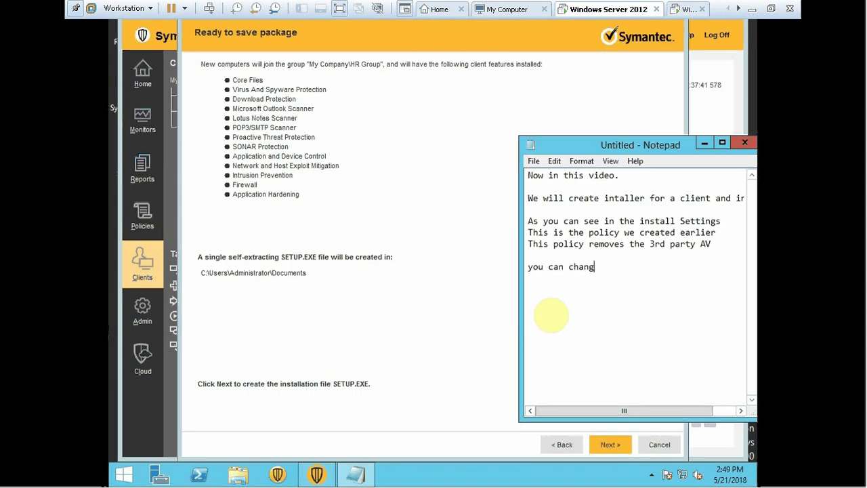
text(e the path filr to)
key(BackSpace)
key(BackSpace)
key(BackSpace)
text(to downloa)
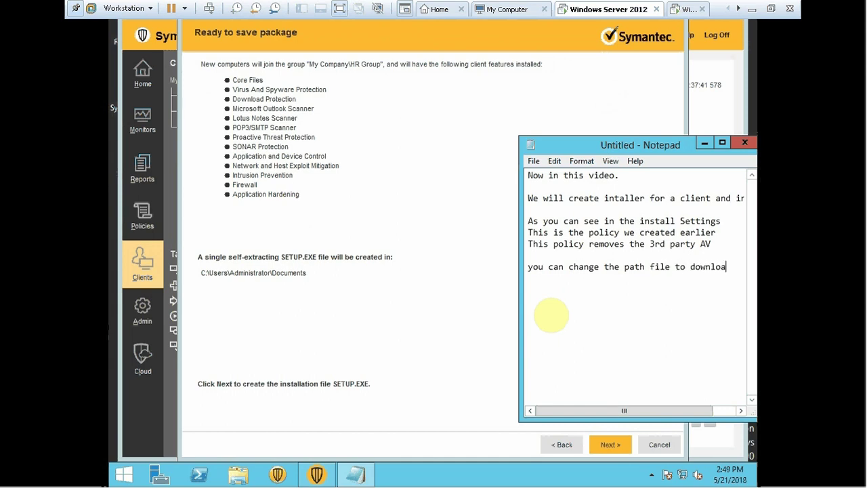
text(d the )
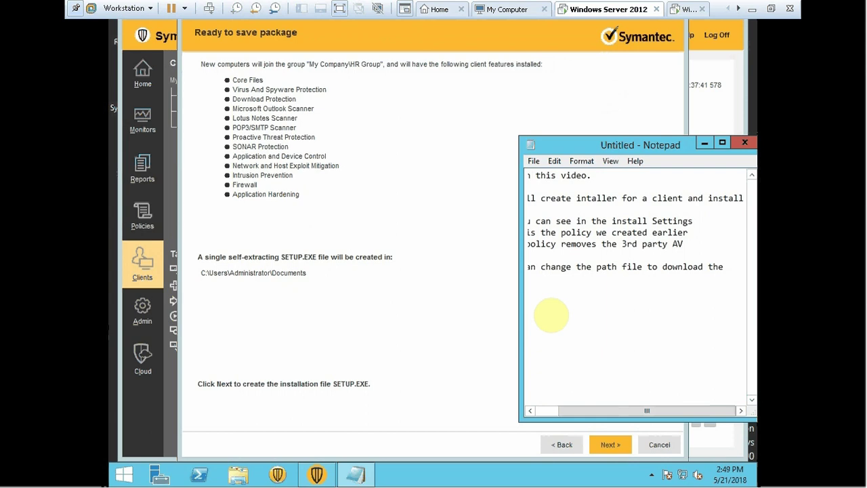
text(sEP cli)
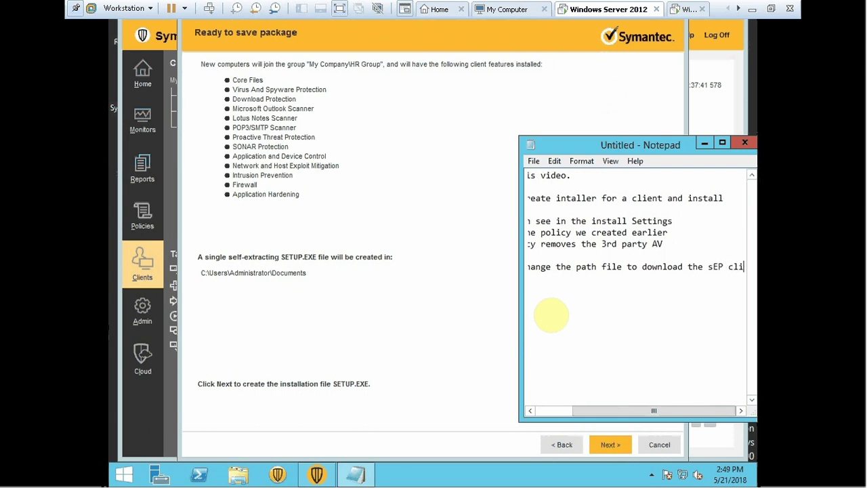
text(ent installer)
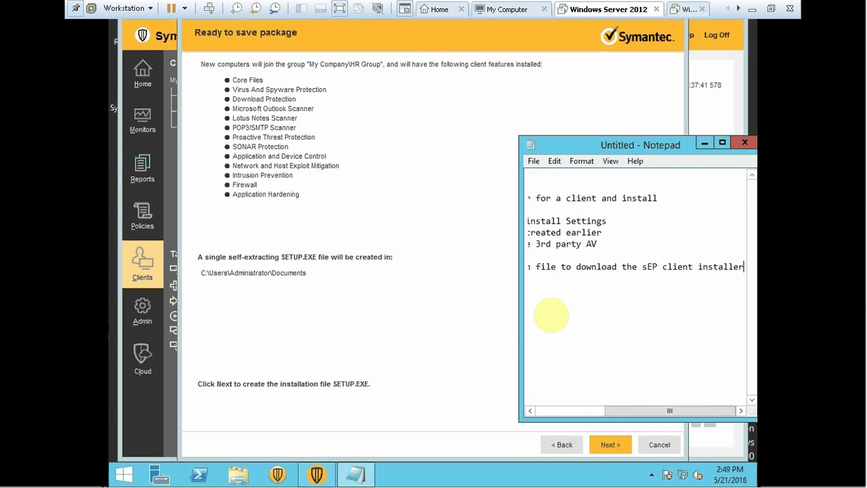
key(Return)
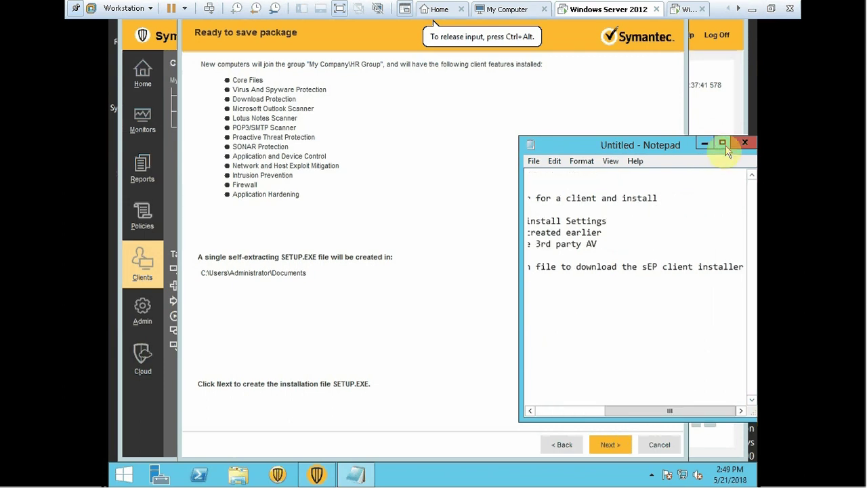
Step: Minimize Notepad and start creating the SETUP.EXE installation file for the HR Group
click(704, 143)
click(621, 447)
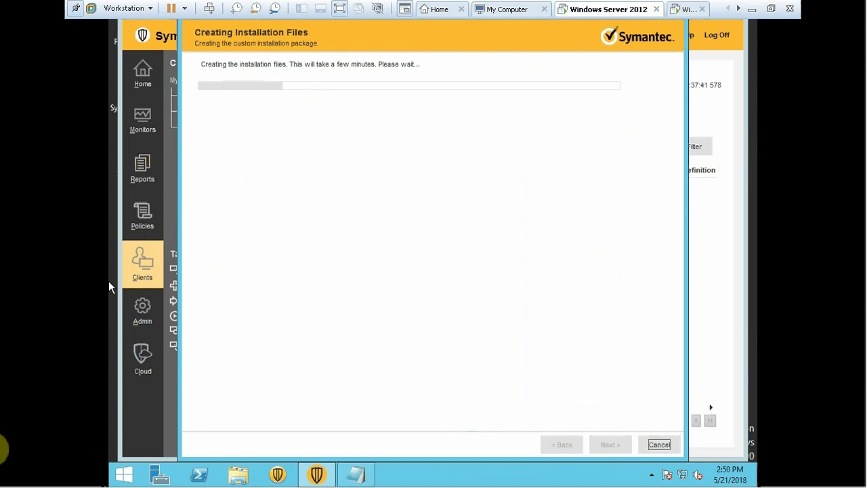
click(588, 224)
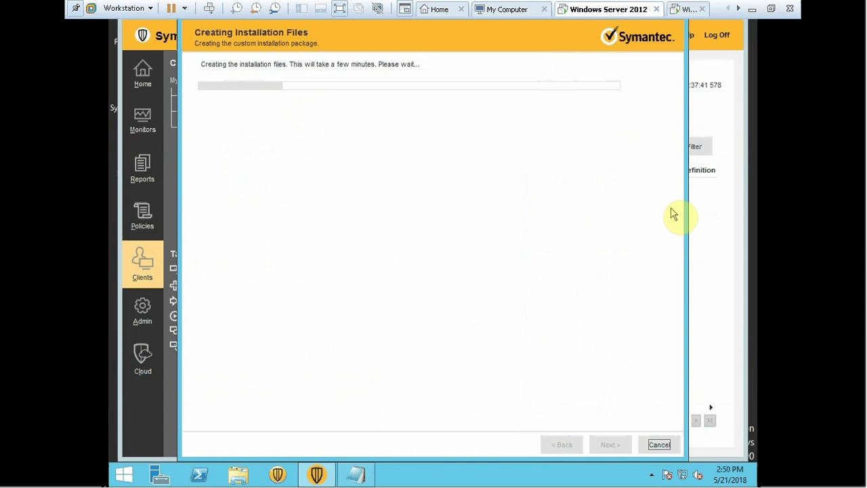
Step: Add the Notepad line "I will pause the recording for several mintues and wait to complete the creatin of instaler"
click(354, 464)
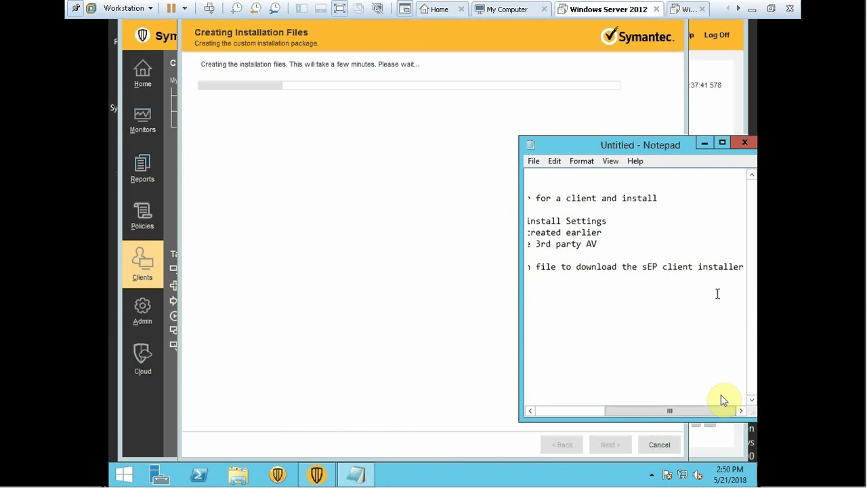
click(747, 266)
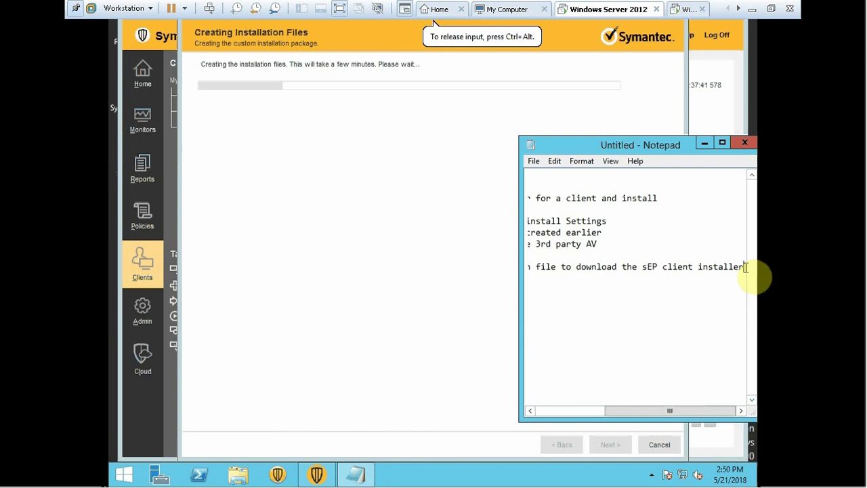
key(Return)
key(Return)
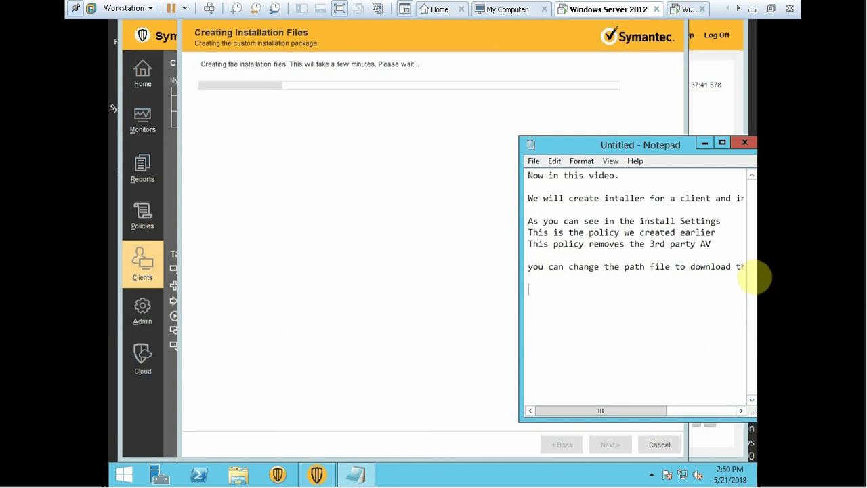
key(BackSpace)
key(BackSpace)
text(I will pai)
text(s)
key(BackSpace)
key(BackSpace)
text(use the reco)
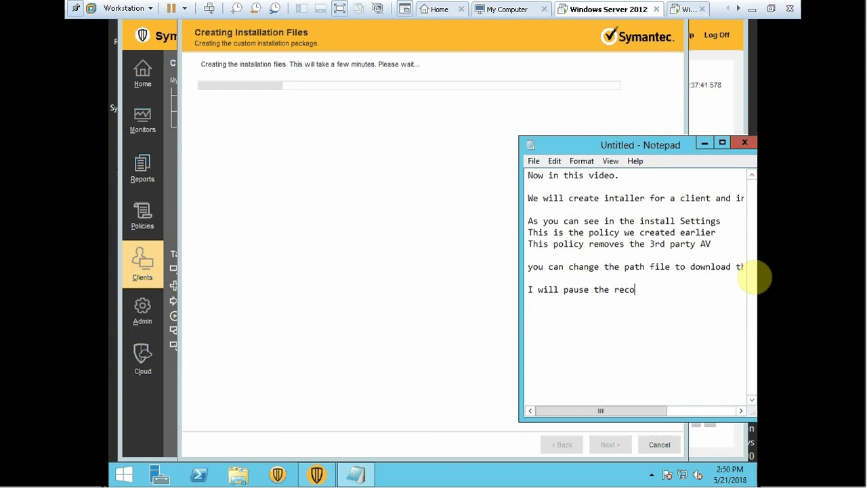
text(rding for several mi)
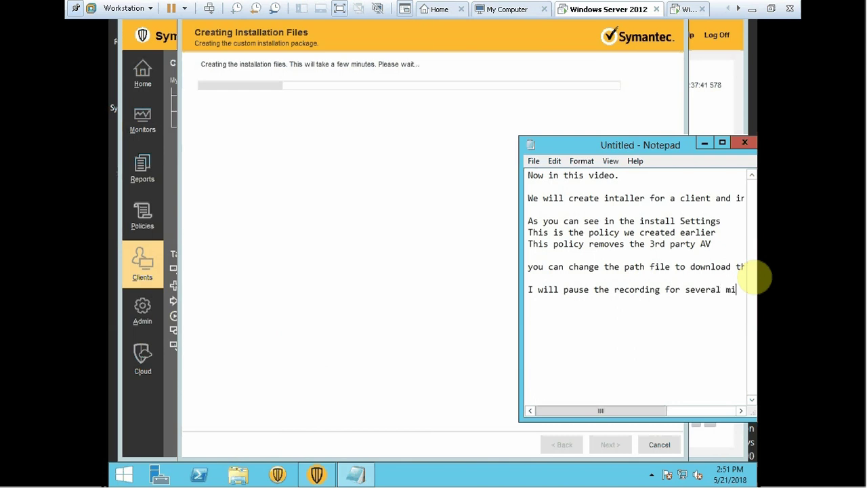
text(ntues and )
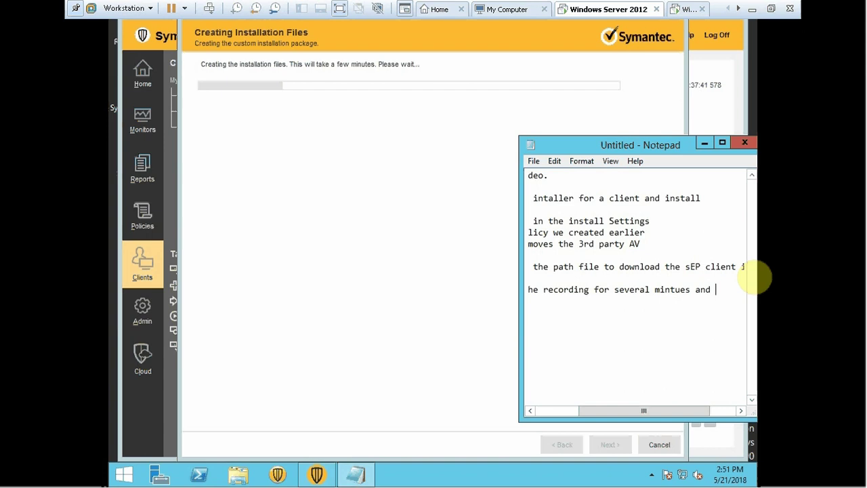
text(wait to cp)
key(BackSpace)
key(BackSpace)
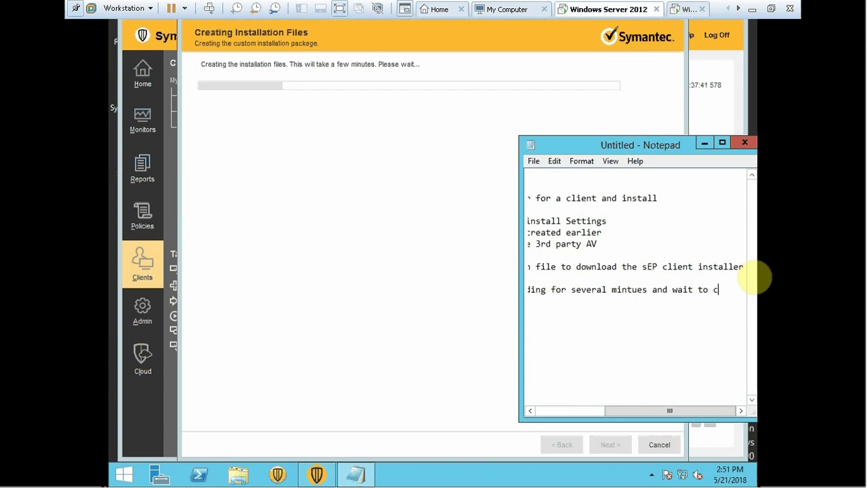
text(omplete the )
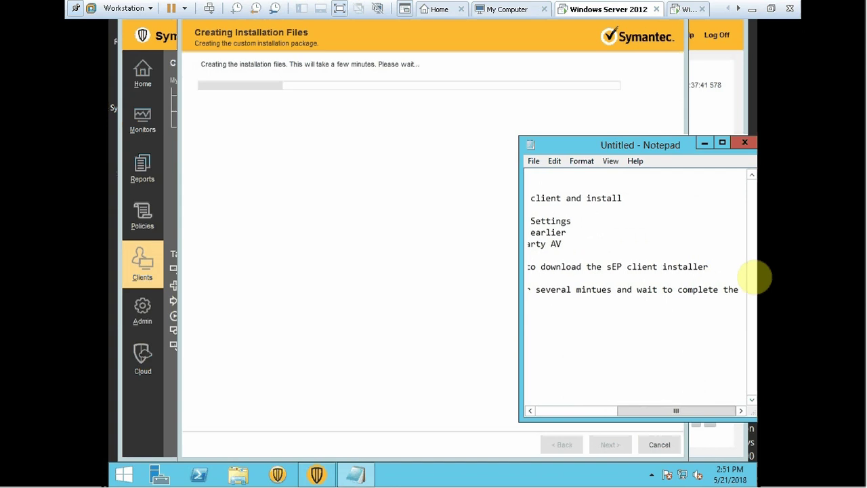
text(creati)
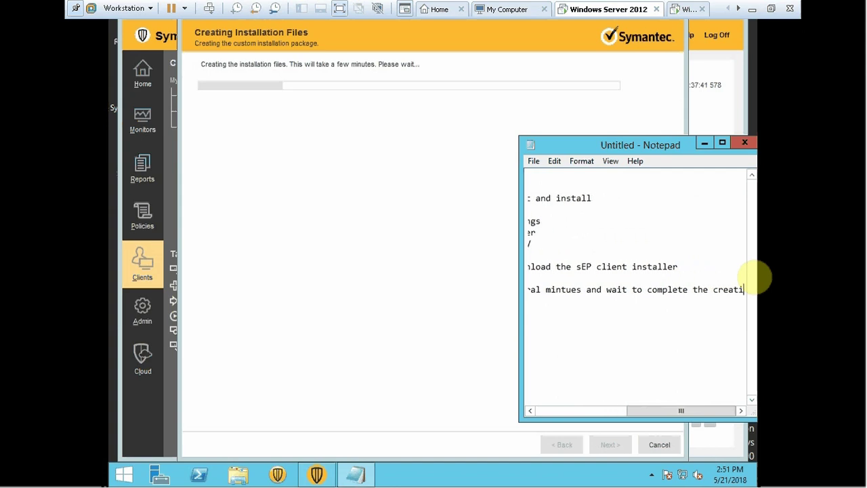
text(n of instaler)
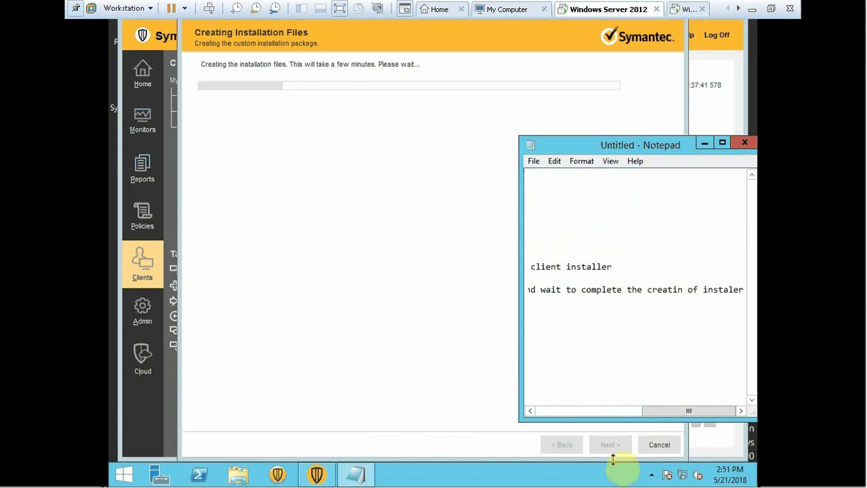
click(339, 9)
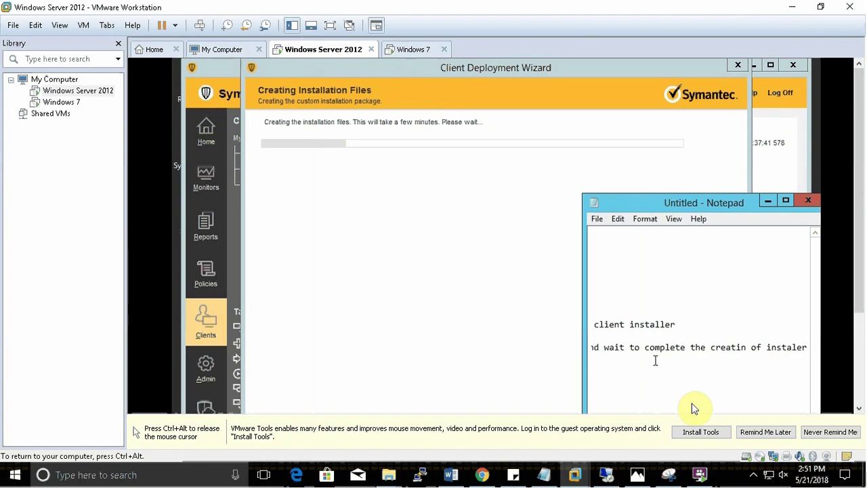
click(754, 474)
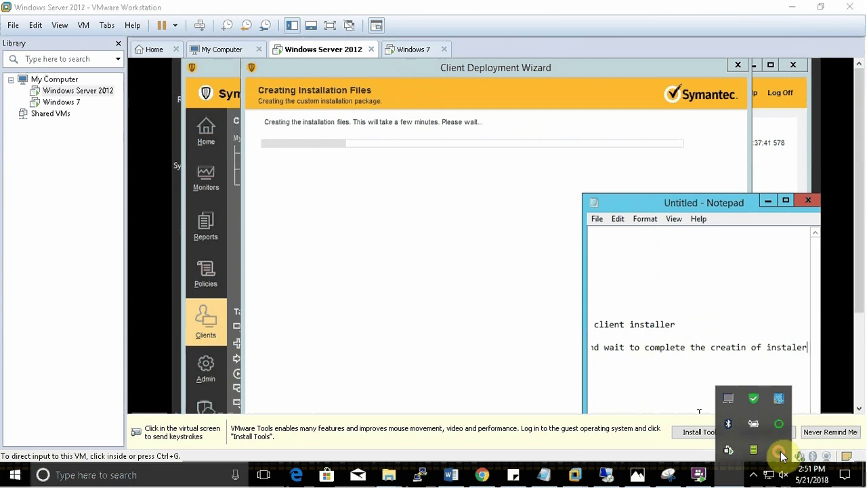
click(779, 451)
click(239, 107)
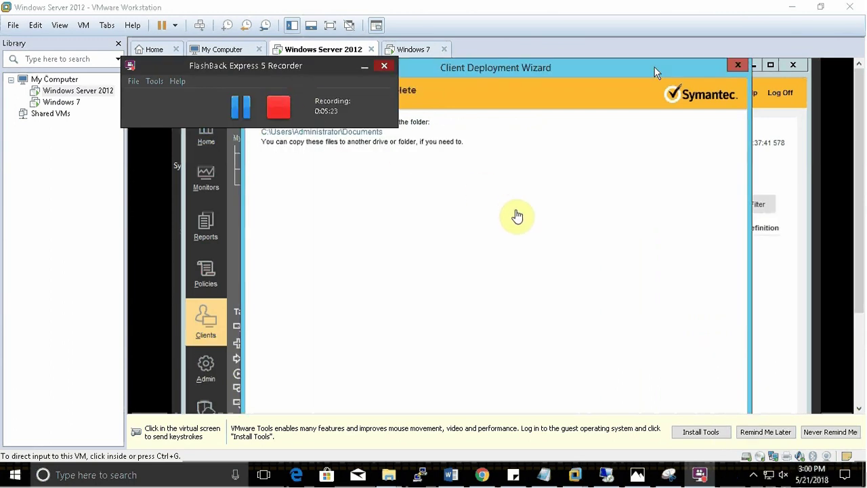
click(517, 214)
key(ctrl+alt)
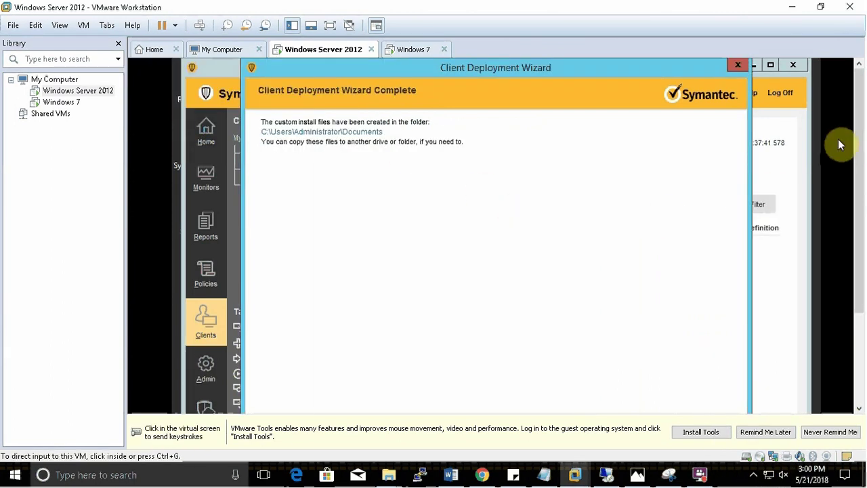
mouse_move(861, 139)
mouse_down()
mouse_move(857, 165)
mouse_move(859, 136)
mouse_up()
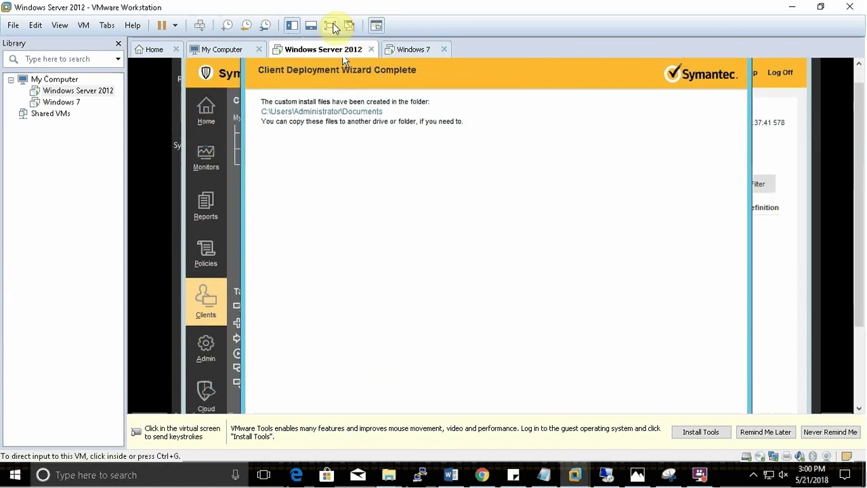
click(332, 25)
Step: Add the line "Click Finish" to the Notepad note and finish the Client Deployment Wizard
click(355, 474)
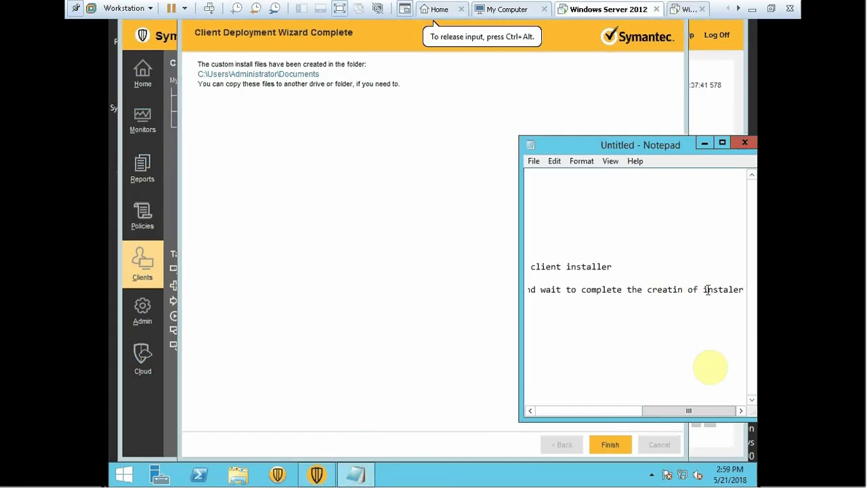
key(Return)
key(Return)
key(Return)
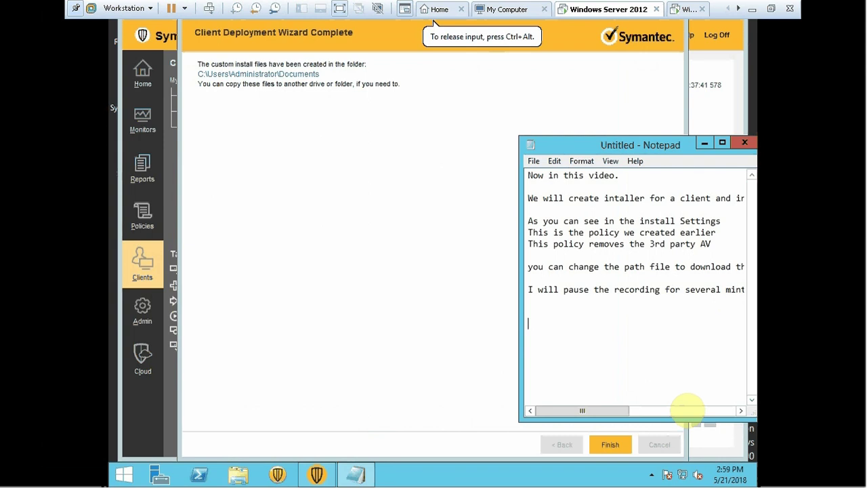
text(C)
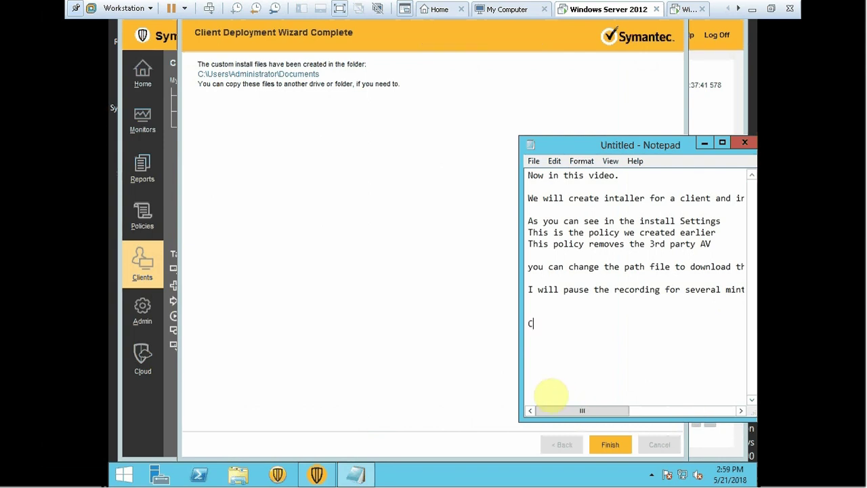
text(lick Finish)
click(569, 433)
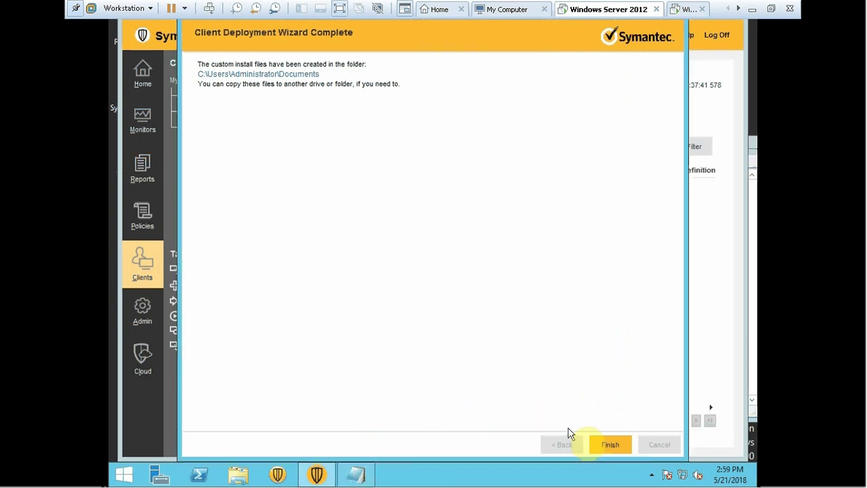
click(613, 445)
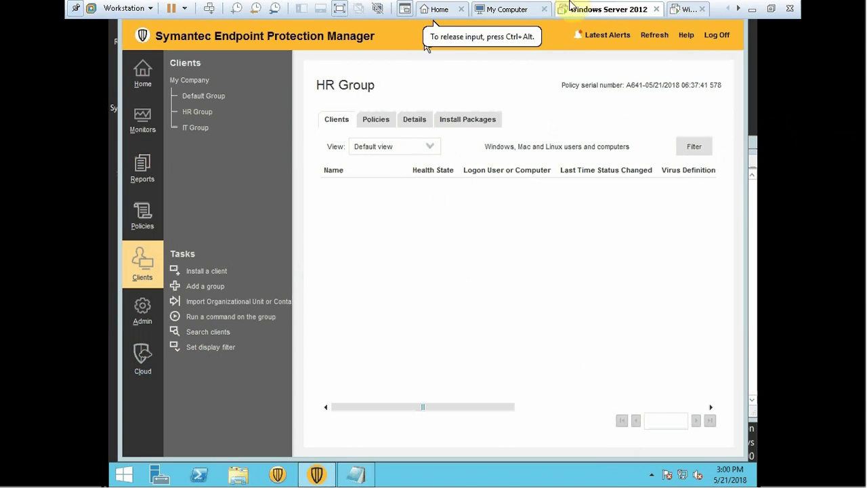
Step: Add the line "Now we will share the installer so we can install" to the Notepad note and open File Explorer
click(355, 474)
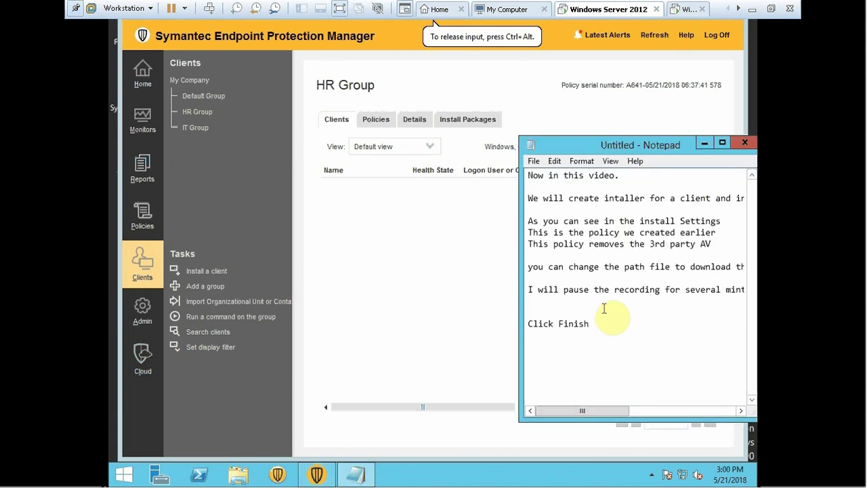
key(Return)
key(Return)
text(Now we will )
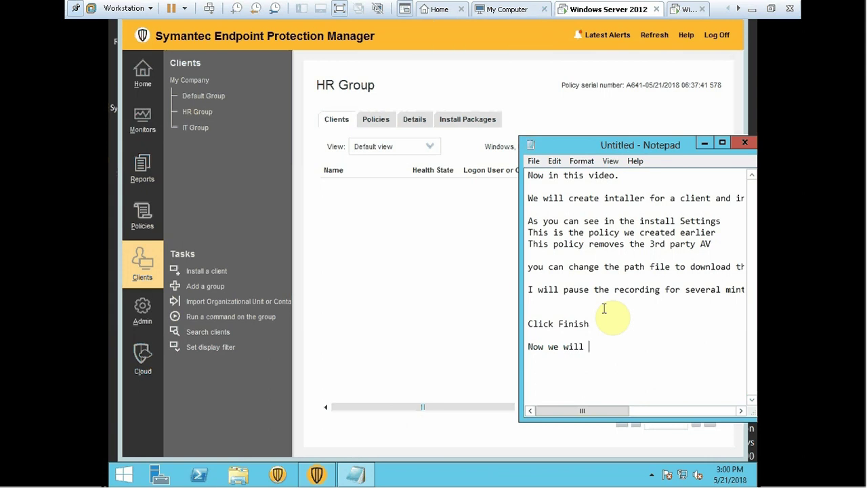
text(ashare the installer)
key(super+e)
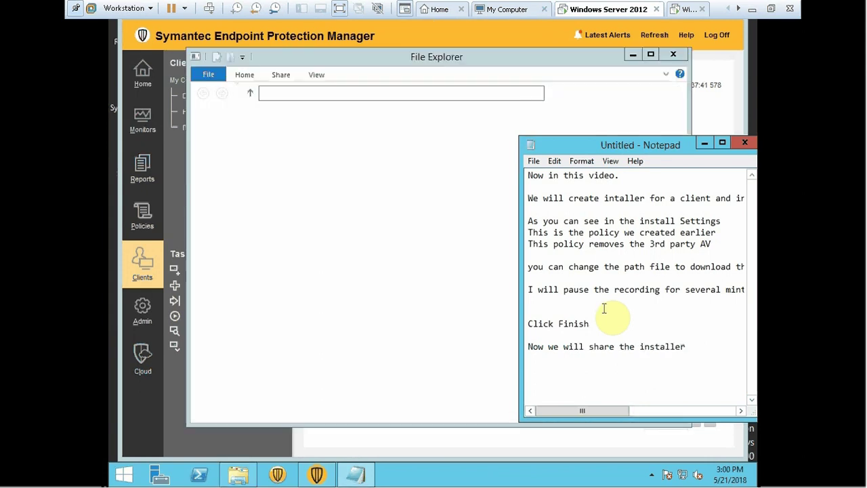
text(so we can in)
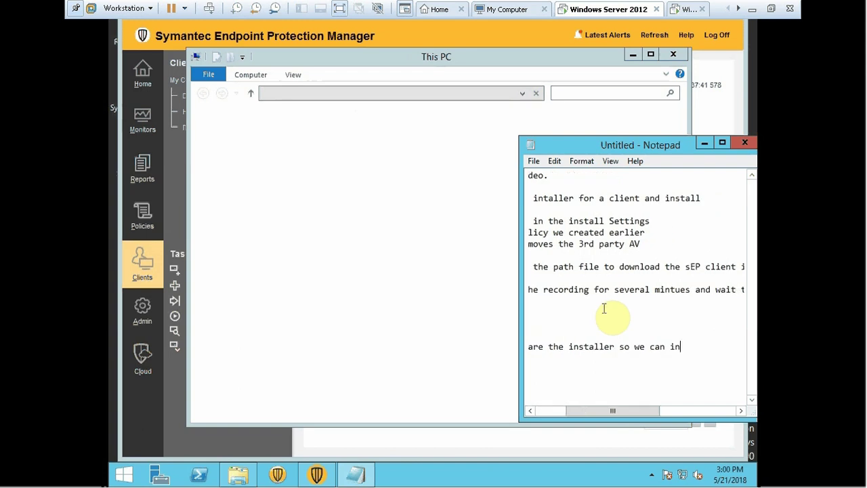
text(stall)
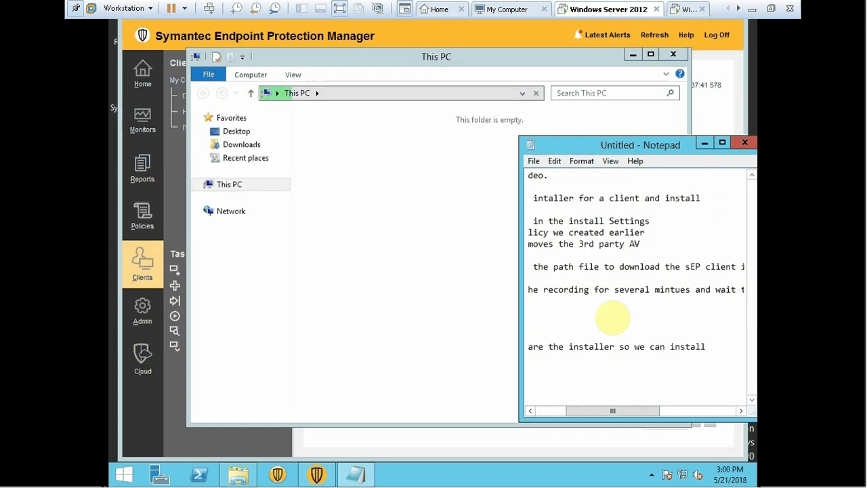
Step: Complete the Notepad line with " it to PC/clients" and minimize Notepad
text( it to )
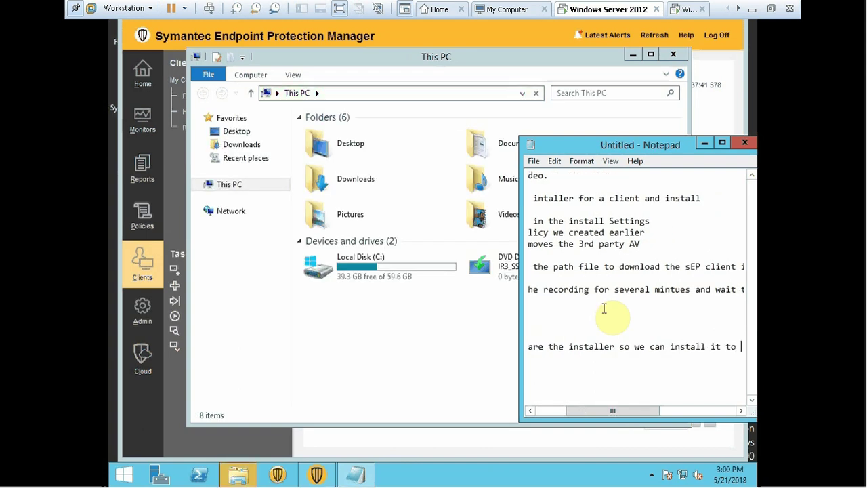
text(PC/cli)
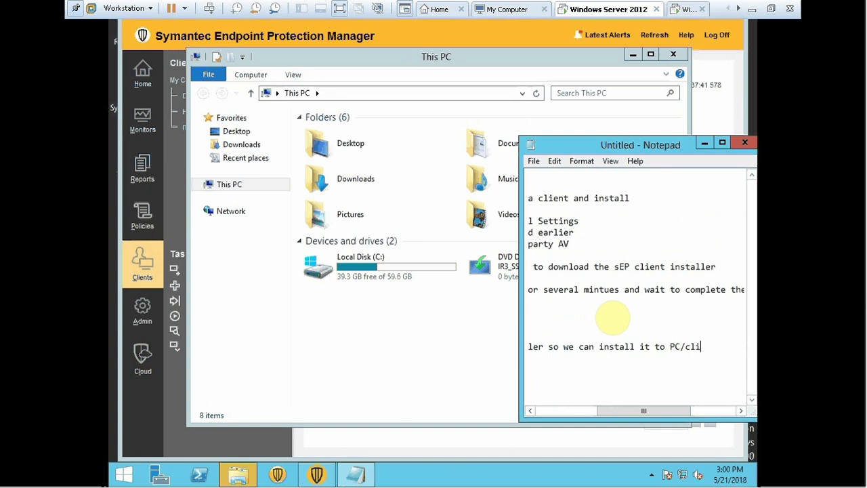
text(ents)
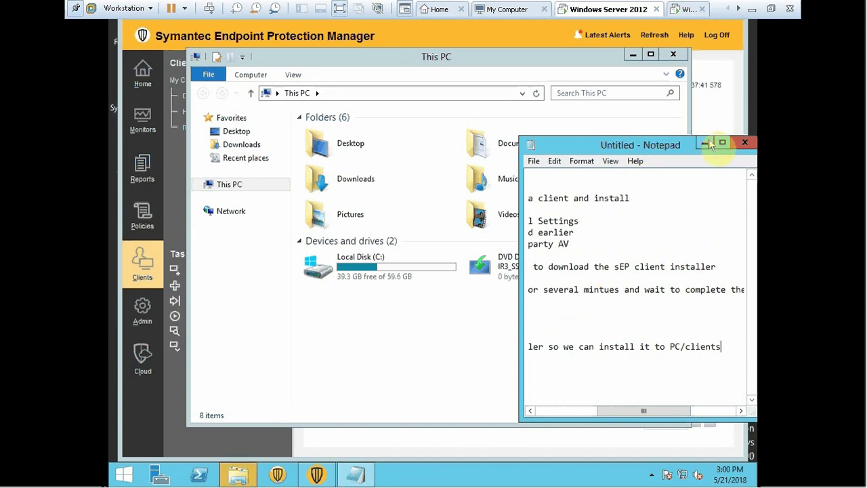
click(705, 144)
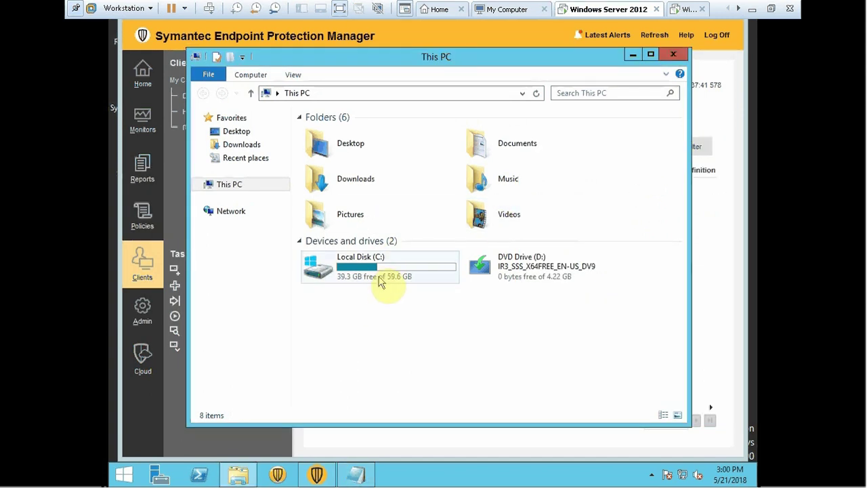
Step: Transfer the My Company_HR Group_WIN32BIT and My Company_HR Group_WIN64BIT folders from Documents into the desktop's Symantec Installer folder
double_click(515, 153)
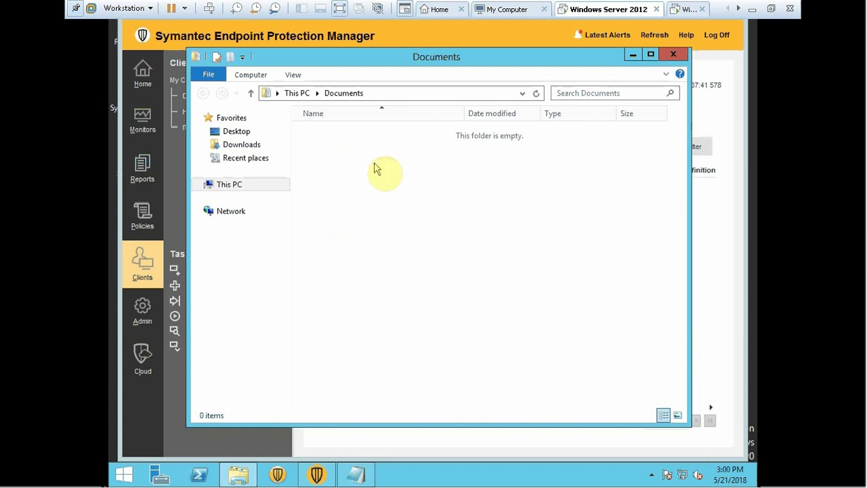
drag(413, 189, 451, 142)
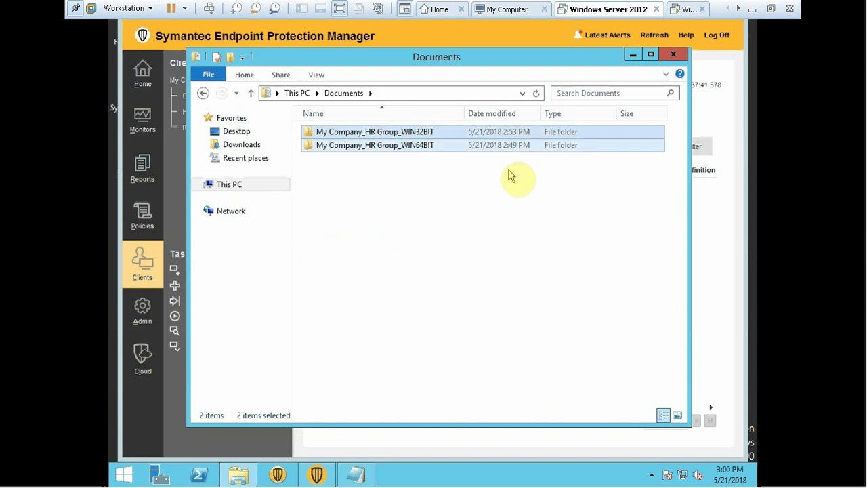
click(637, 59)
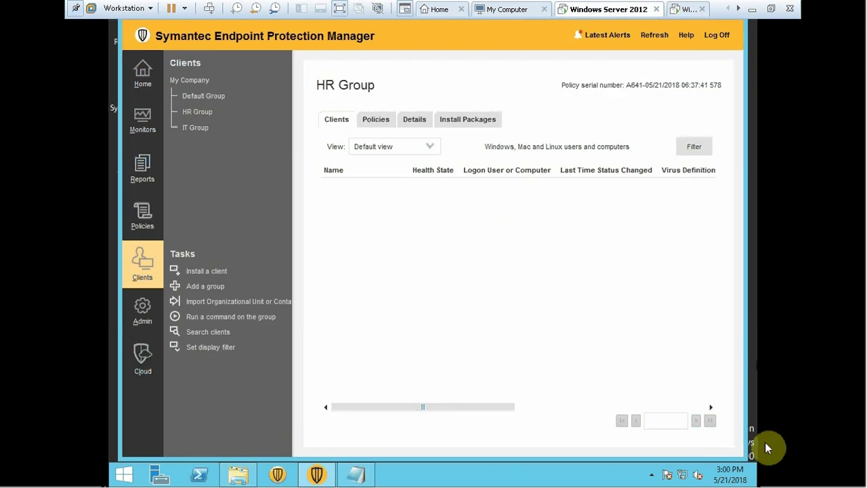
click(755, 478)
click(147, 166)
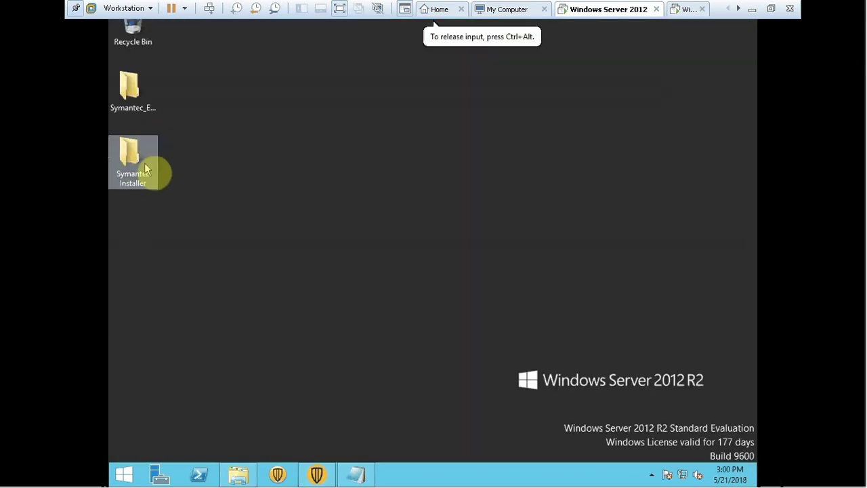
double_click(145, 165)
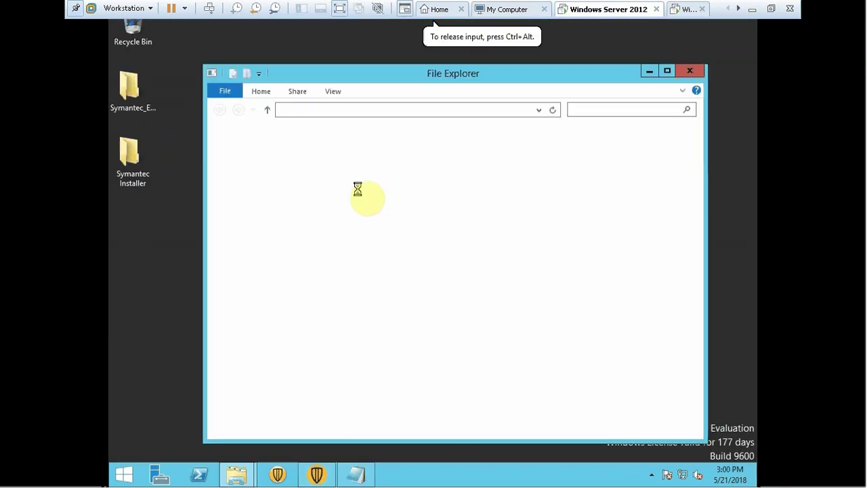
key(ctrl+v)
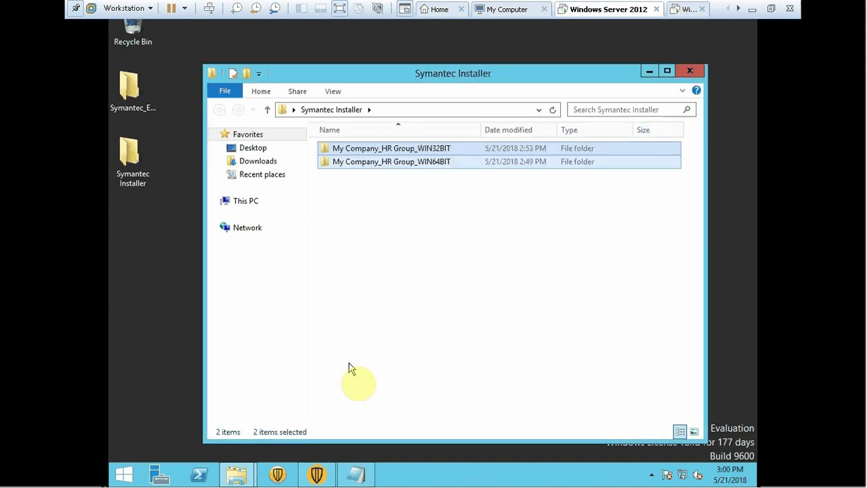
Step: Add the line "Now we will go to client to install" to the Notepad note
click(357, 469)
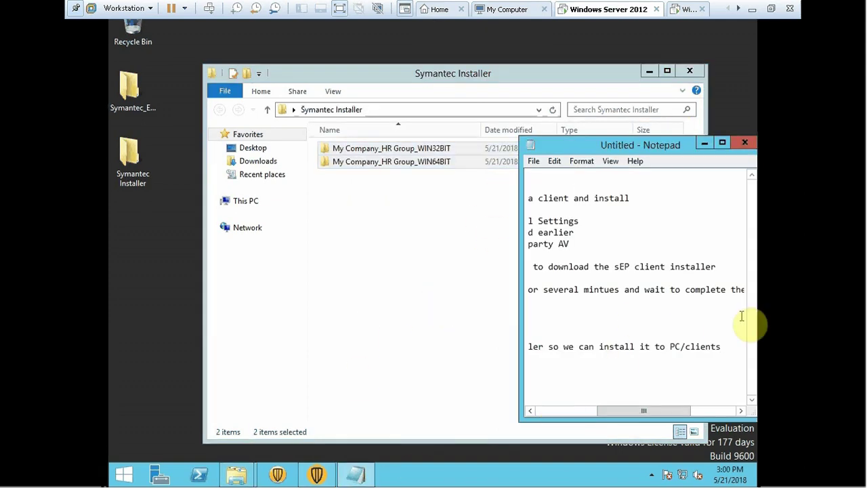
key(Return)
key(Return)
text(Now)
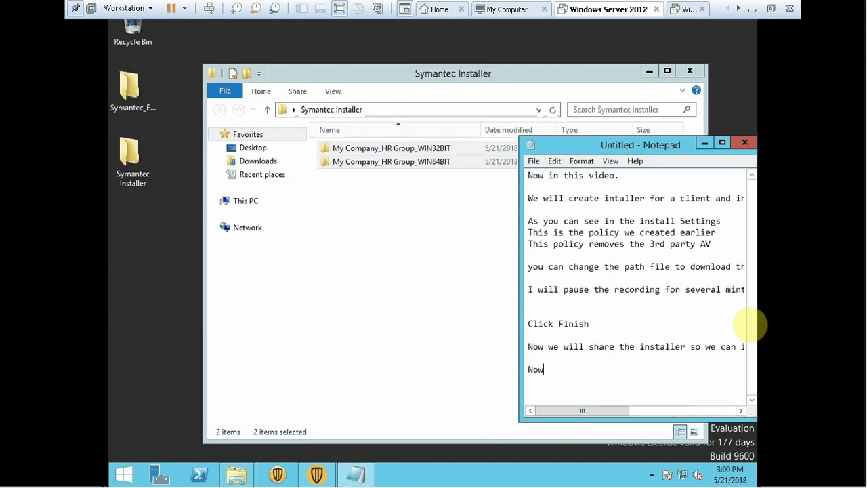
text( we will go to client)
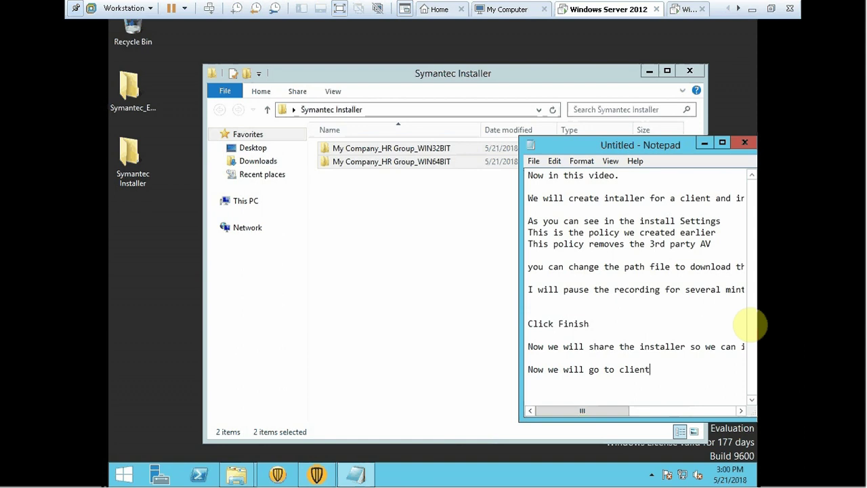
text( to install)
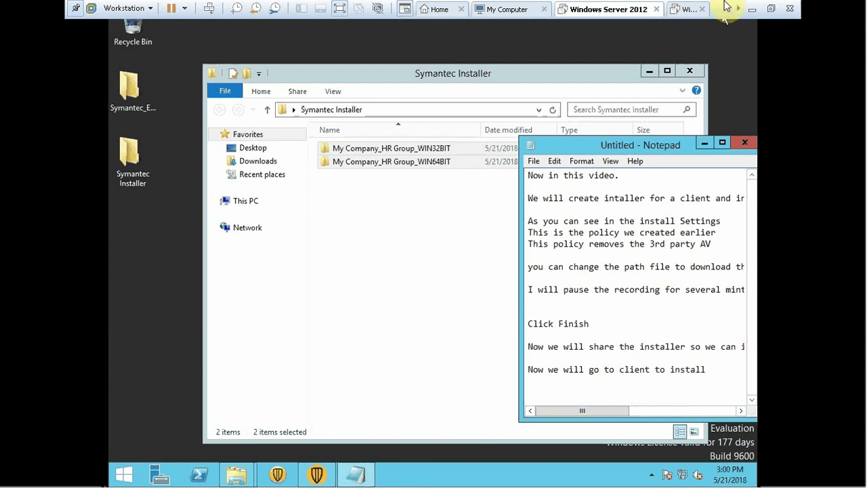
Step: Switch to the Windows 7 client machine, dismiss its Action Center message and connect to \\192.168.60.128
click(690, 8)
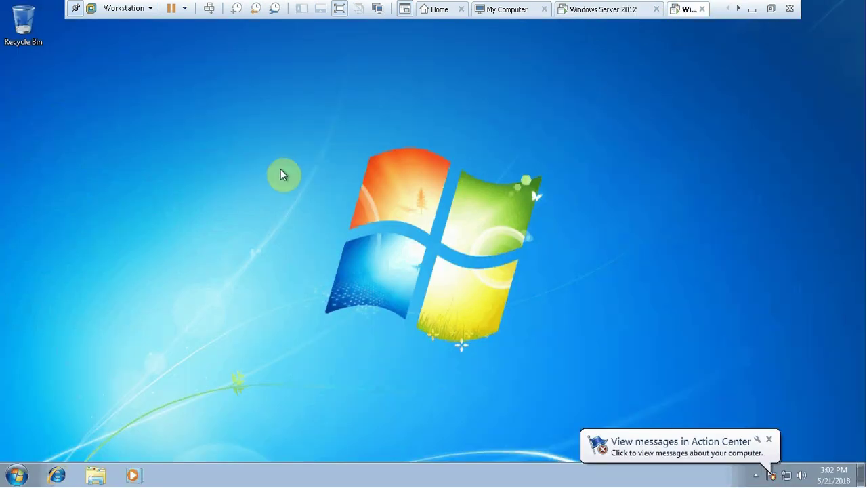
click(769, 440)
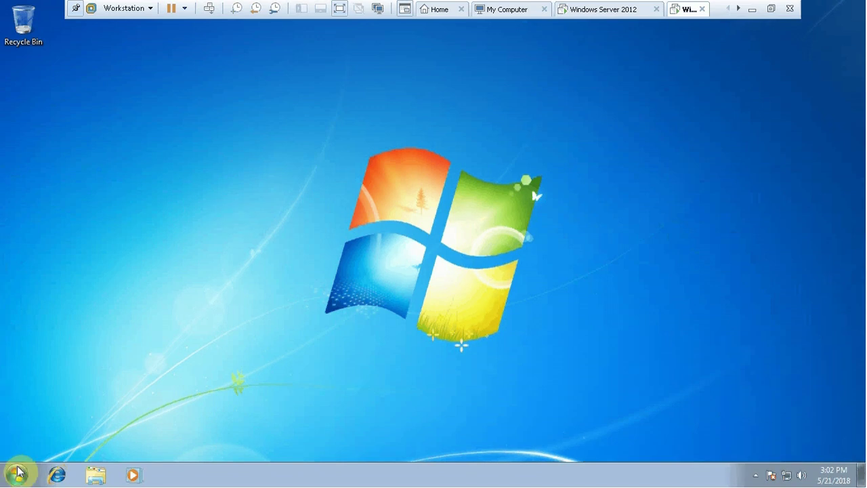
key(super+r)
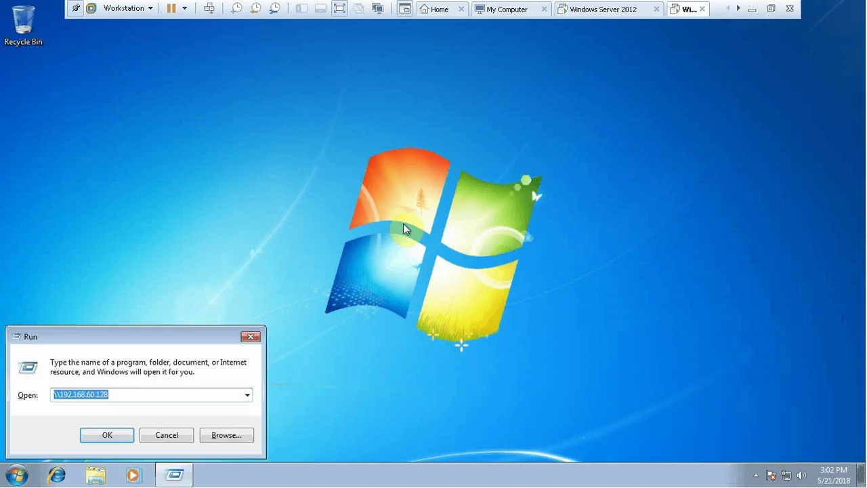
key(Return)
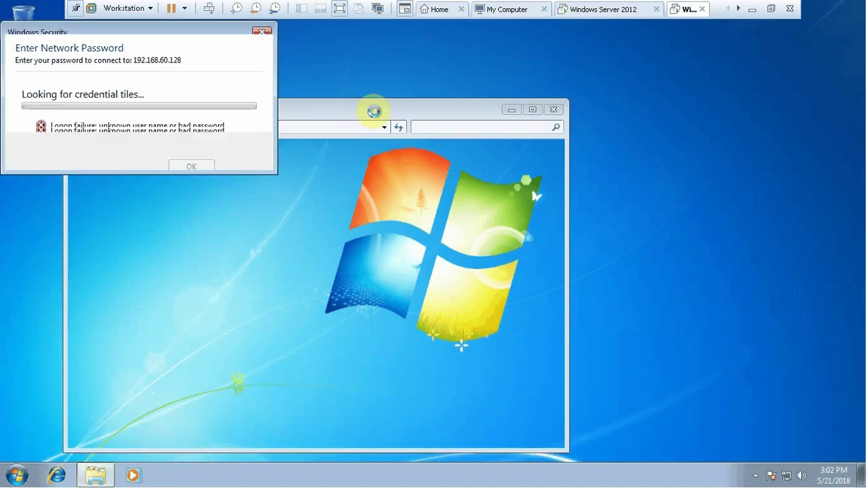
Step: Sign in to the network server as administrator with the account password and open the Symantec Installer share
text(administrator)
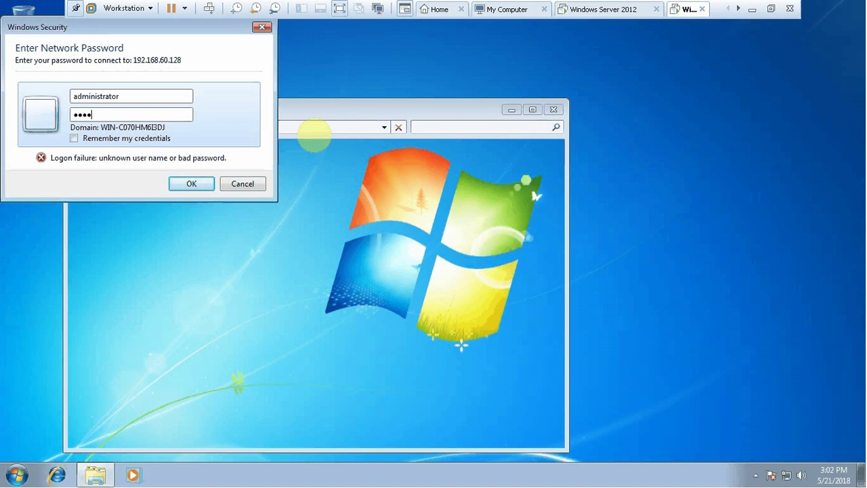
key(Return)
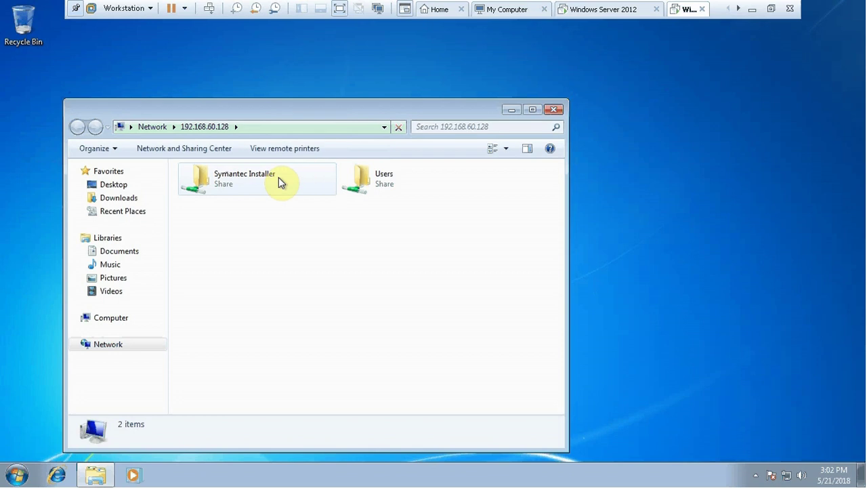
double_click(278, 177)
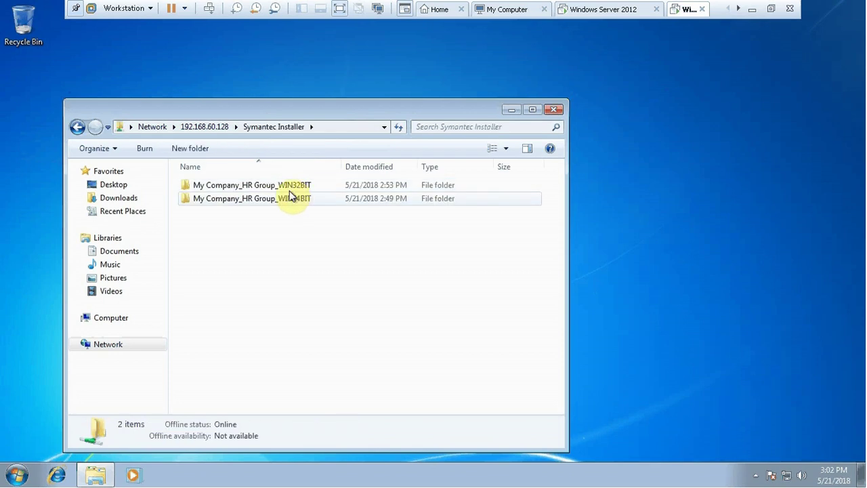
Step: Open the client computer's system properties to check its system type
click(654, 190)
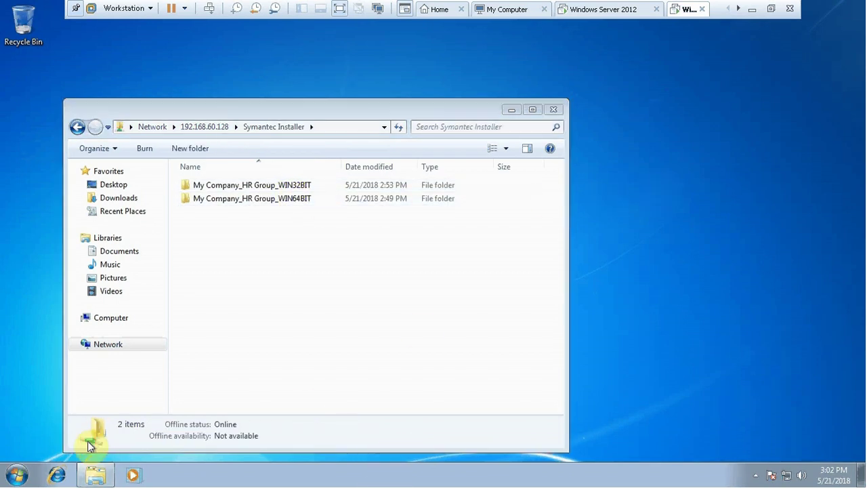
click(16, 475)
click(197, 312)
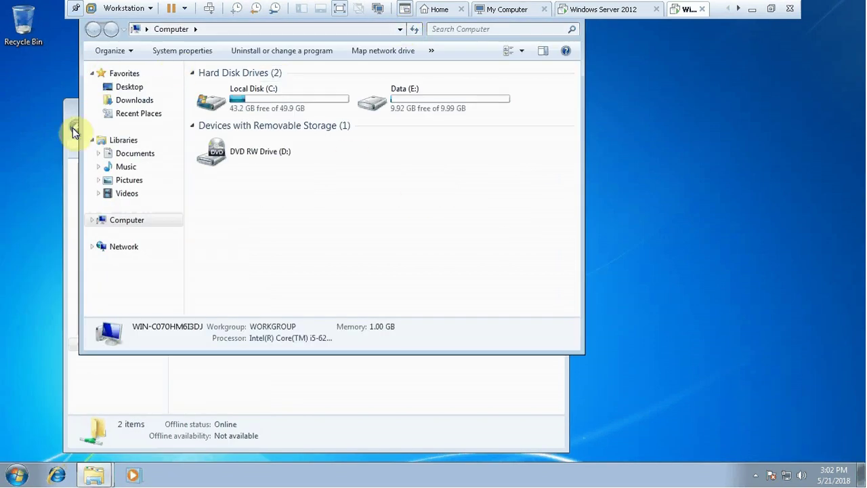
right_click(334, 175)
click(391, 292)
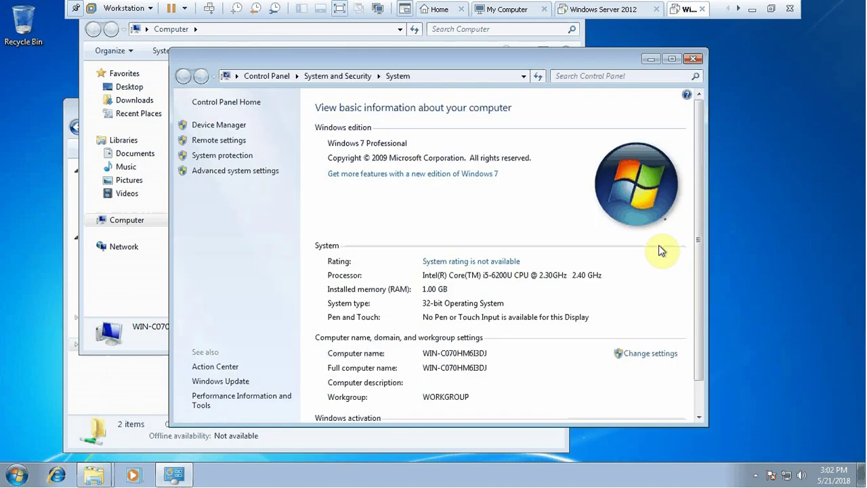
Step: Write "since this unit is 32bit. We will install symantec instaler 32 bit" in a new Notepad note and minimize it
key(super+r)
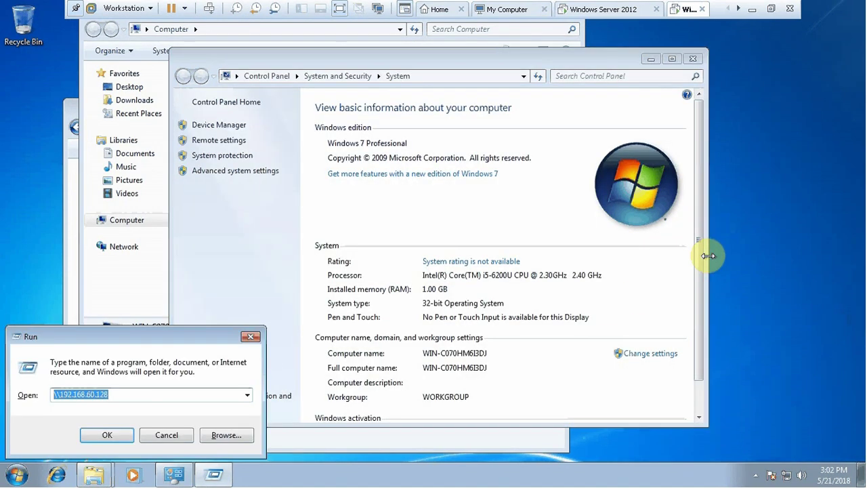
text(nite)
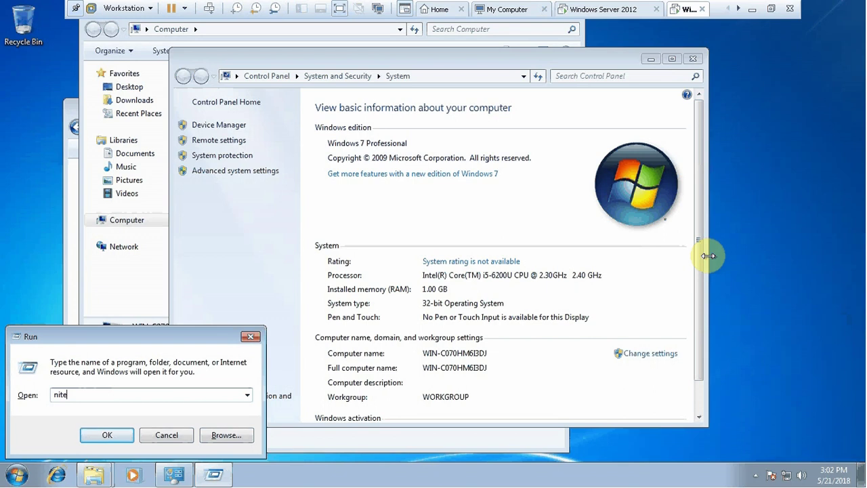
text(pad)
key(Return)
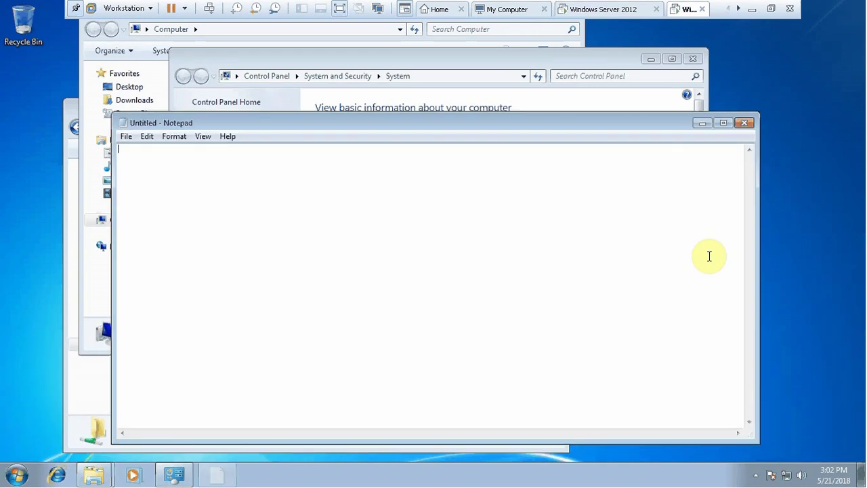
text(si)
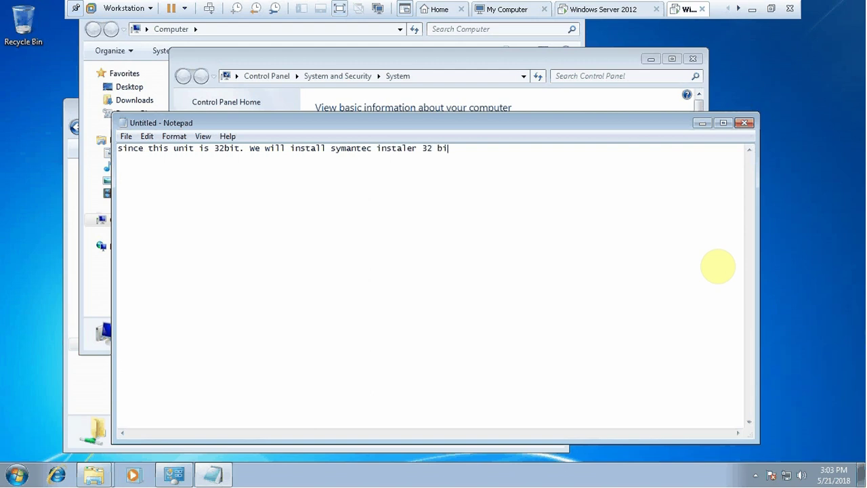
text(t)
click(702, 123)
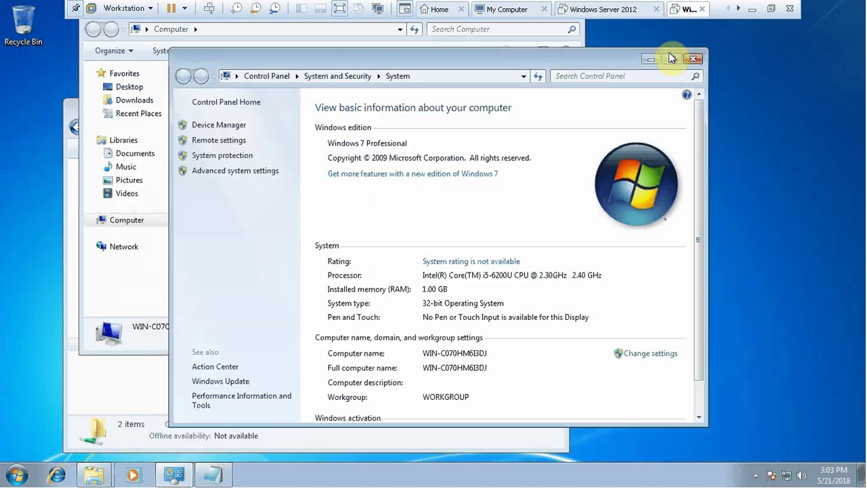
Step: Minimize the System window and open the Symantec Endpoint Protection version folder inside the shared My Company_HR Group_WIN32BIT folder
click(654, 59)
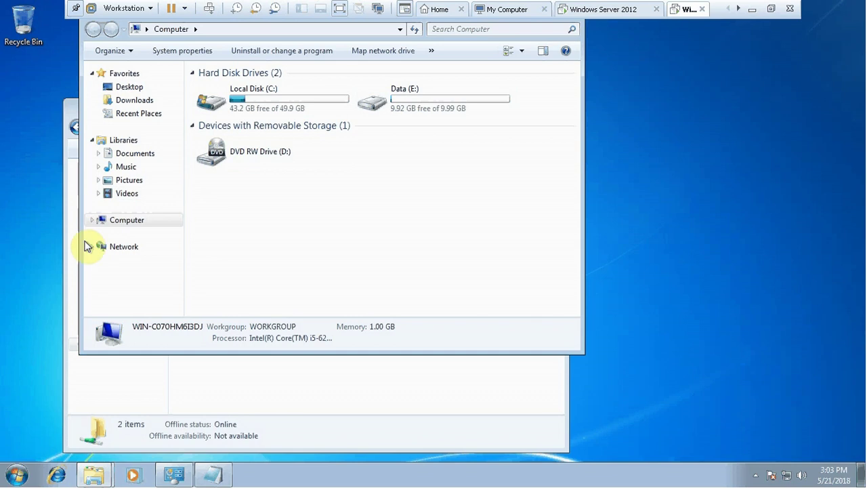
click(324, 377)
click(290, 188)
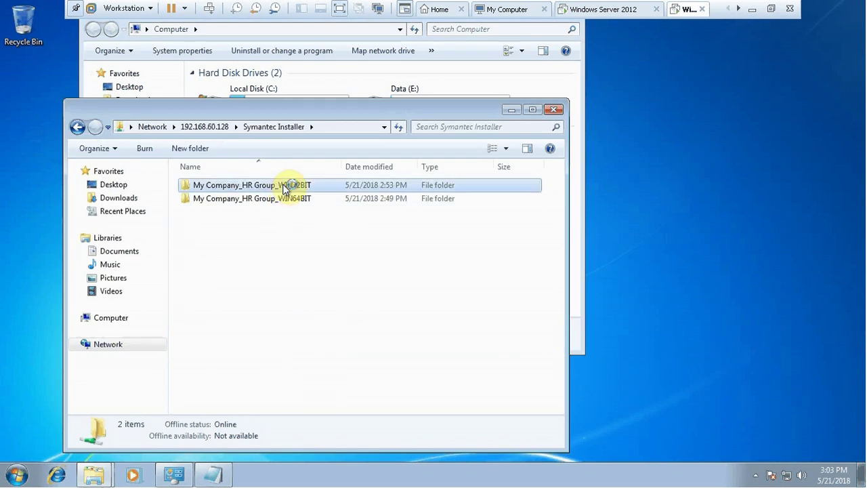
double_click(223, 189)
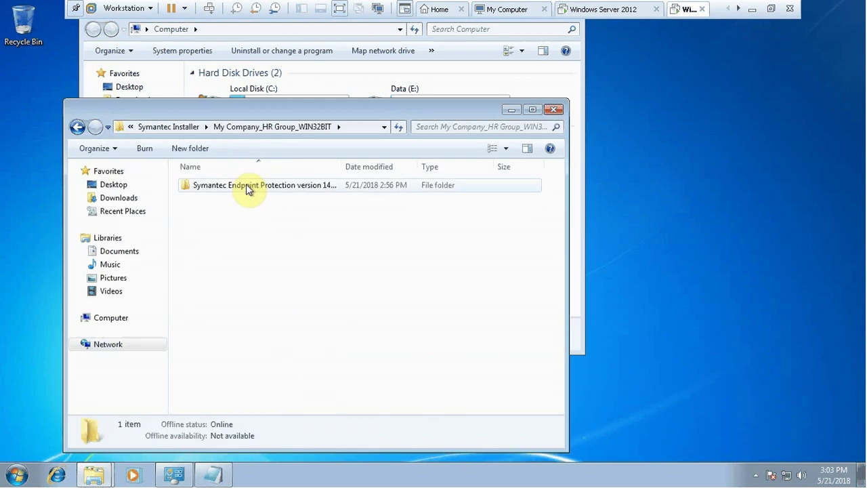
click(243, 188)
double_click(240, 187)
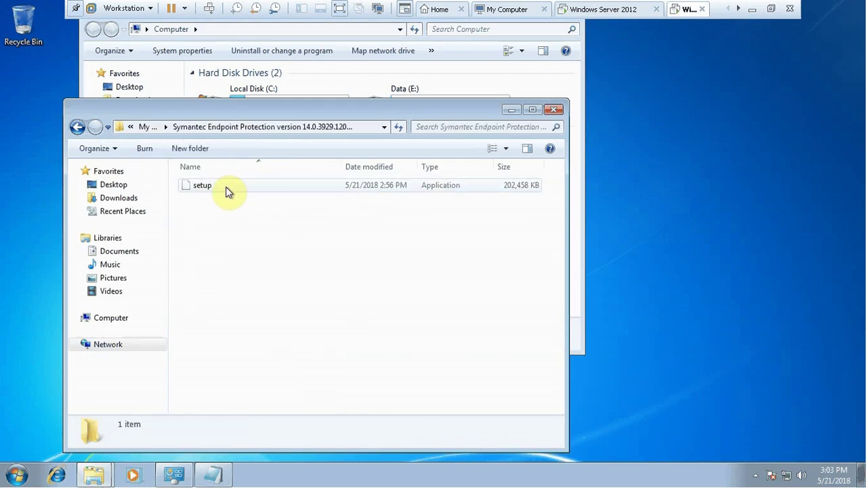
Step: Copy the setup application from the shared folder to the client's desktop and minimize the folder window
drag(196, 188, 683, 216)
click(458, 242)
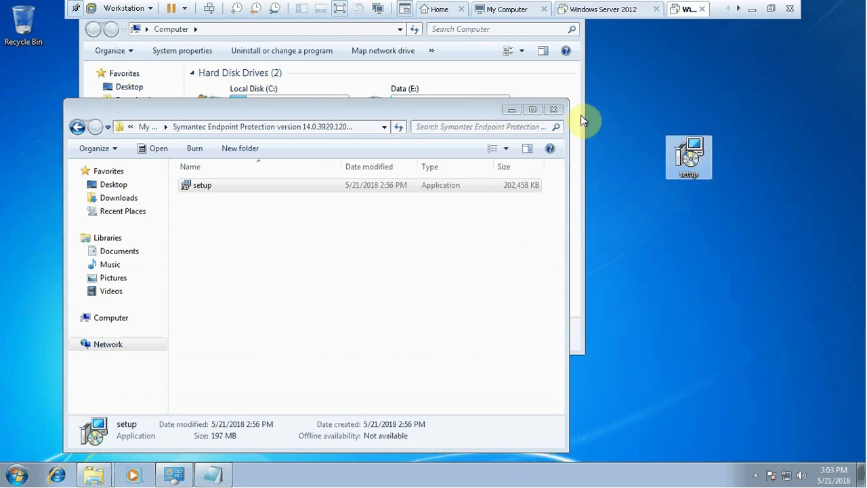
click(510, 110)
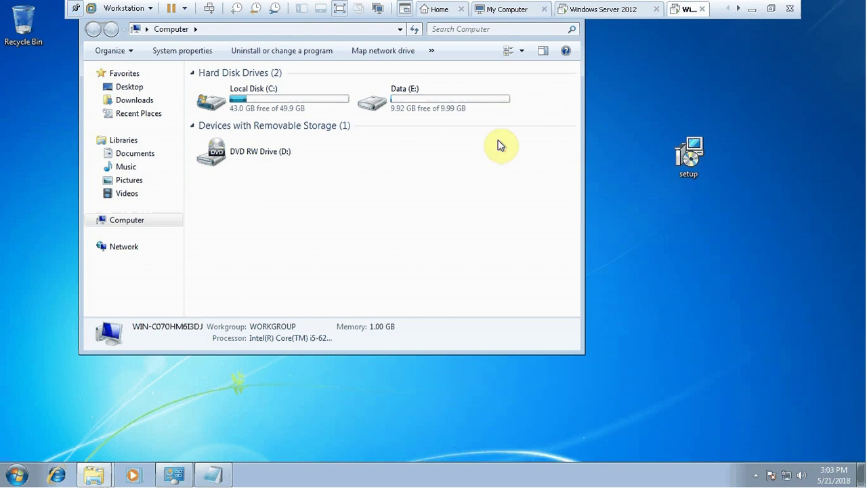
Step: Launch the setup application from the desktop, minimize the Computer window, and move the setup icon directly below the Recycle Bin
click(704, 155)
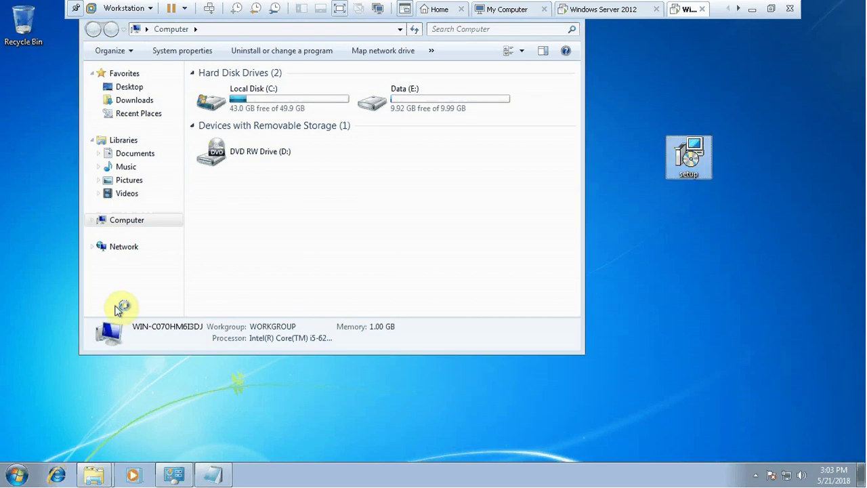
click(140, 345)
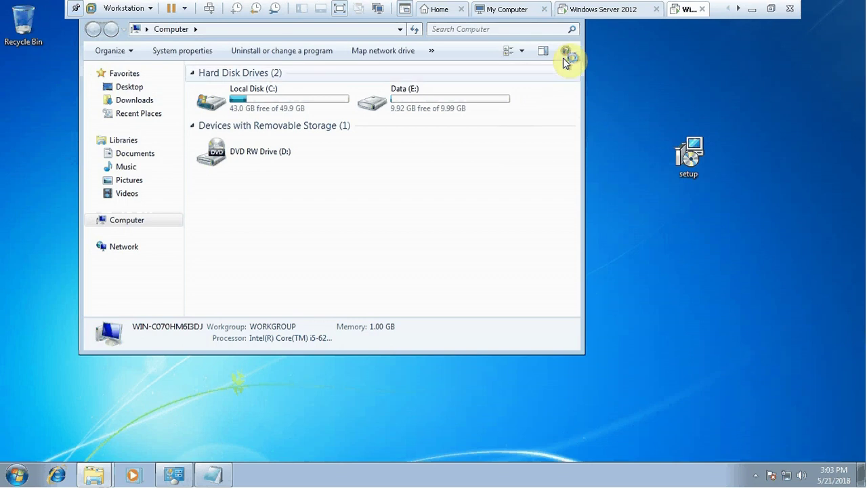
drag(582, 48, 861, 70)
click(810, 10)
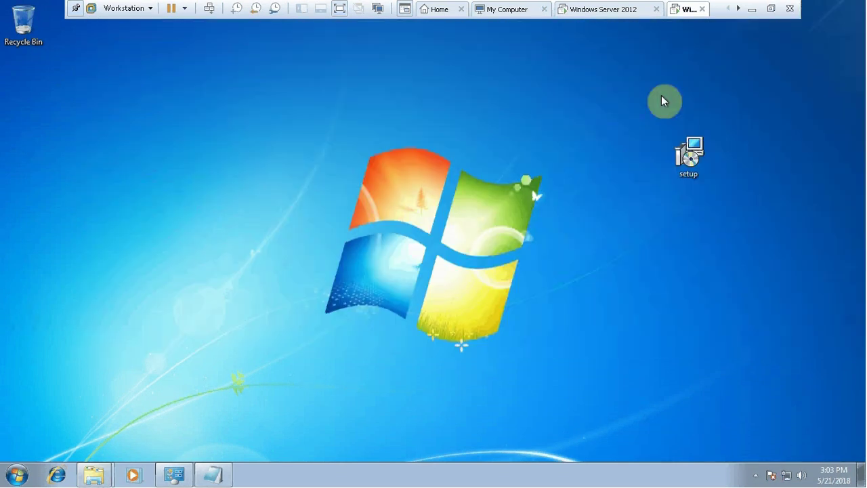
drag(691, 164, 41, 95)
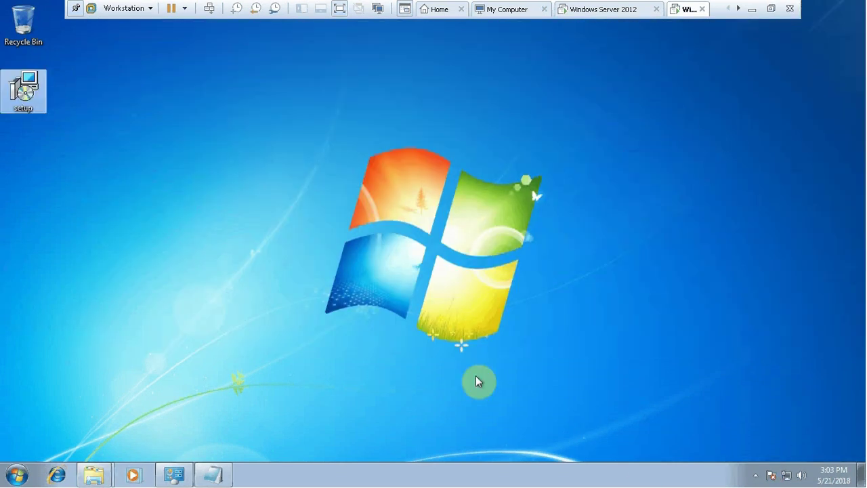
Step: Start Windows Task Manager and minimize the Notepad note covering it
right_click(696, 473)
click(732, 441)
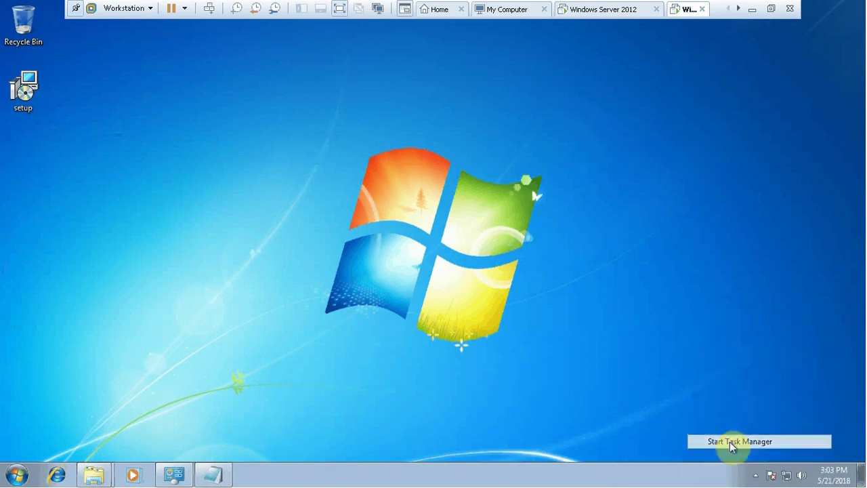
click(215, 474)
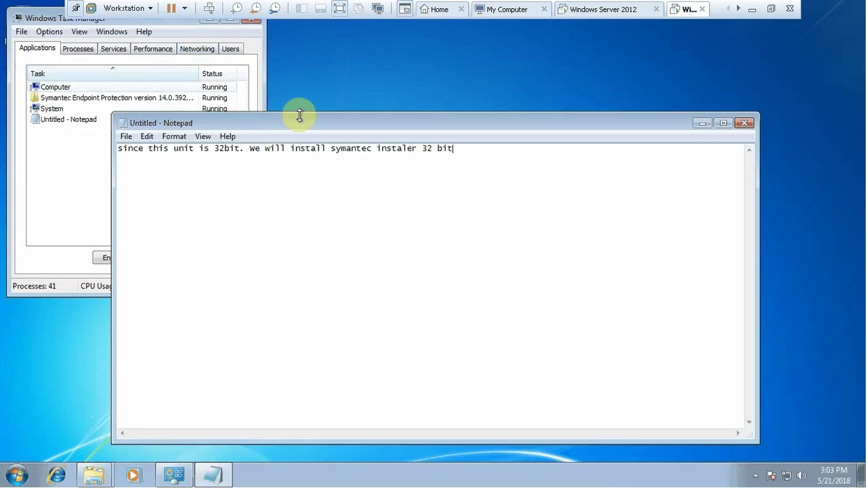
click(703, 123)
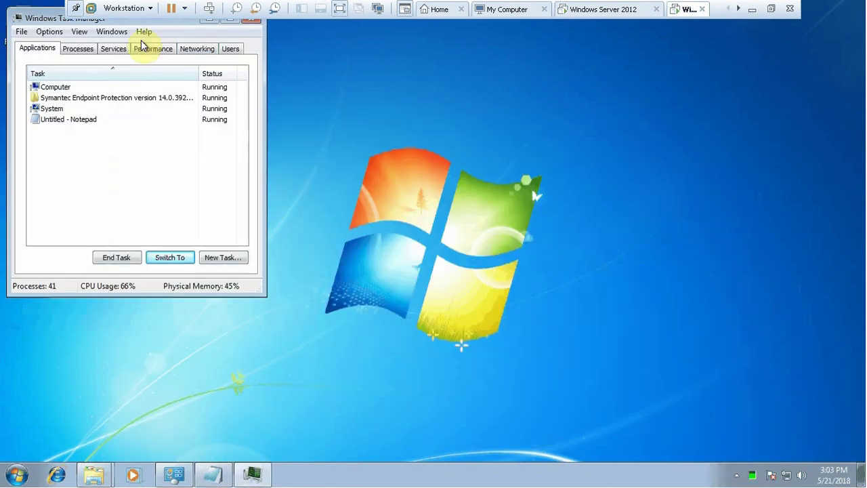
Step: Locate the setup.exe process in Task Manager and move the Task Manager window clear of the desktop icons
click(108, 52)
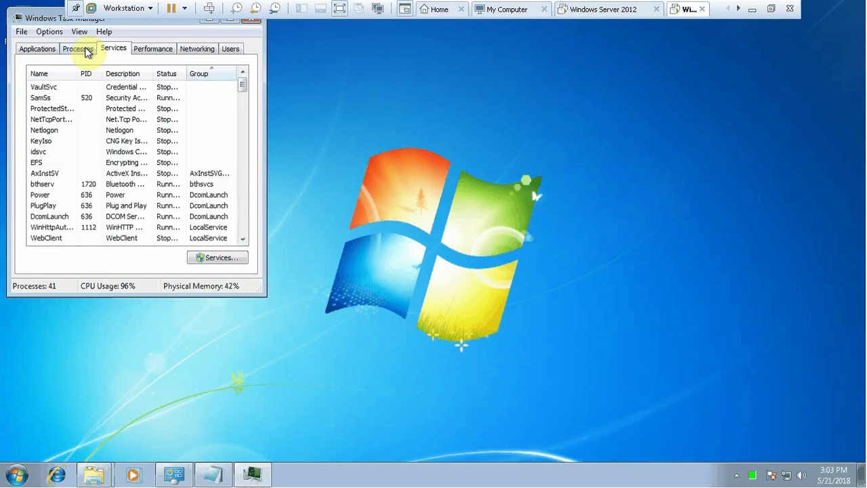
click(87, 111)
scroll(87, 115, down, 6)
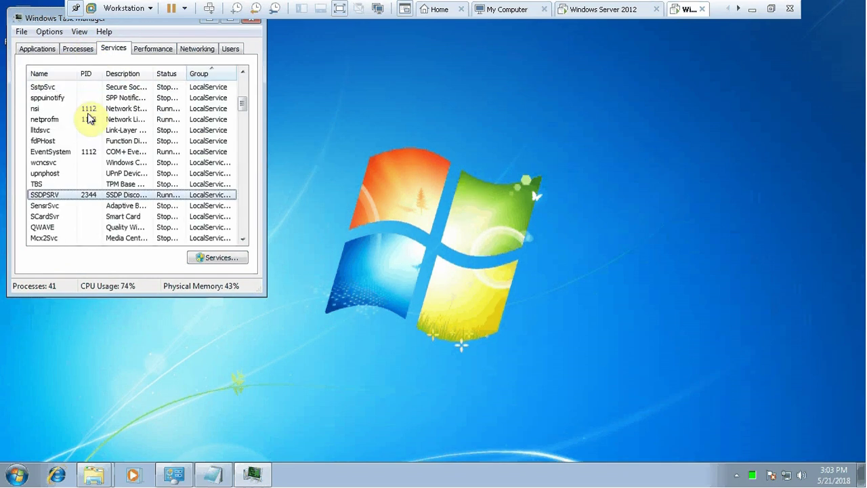
click(78, 48)
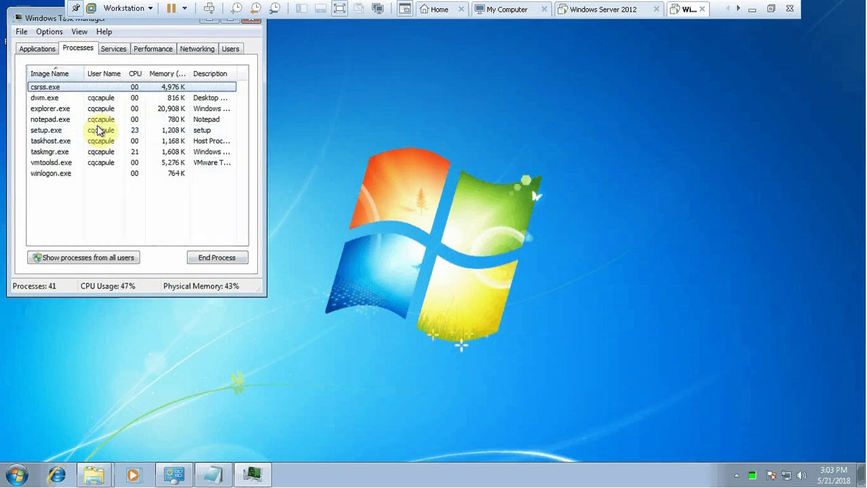
click(99, 130)
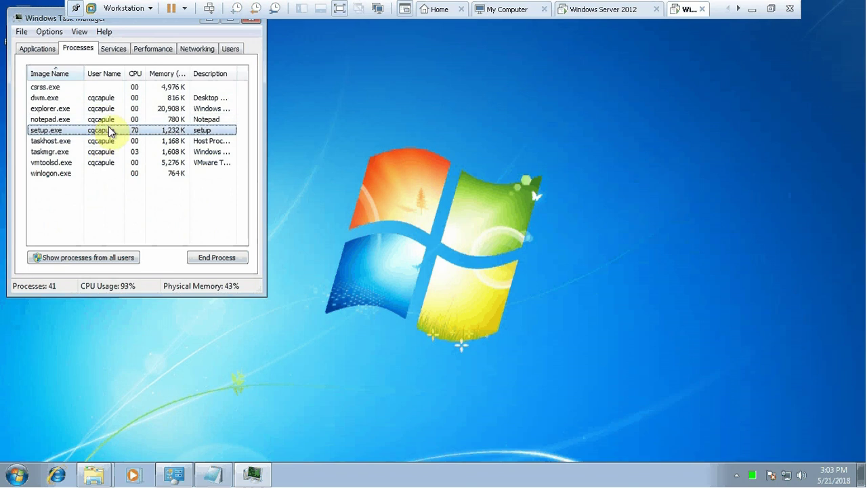
drag(41, 20, 632, 70)
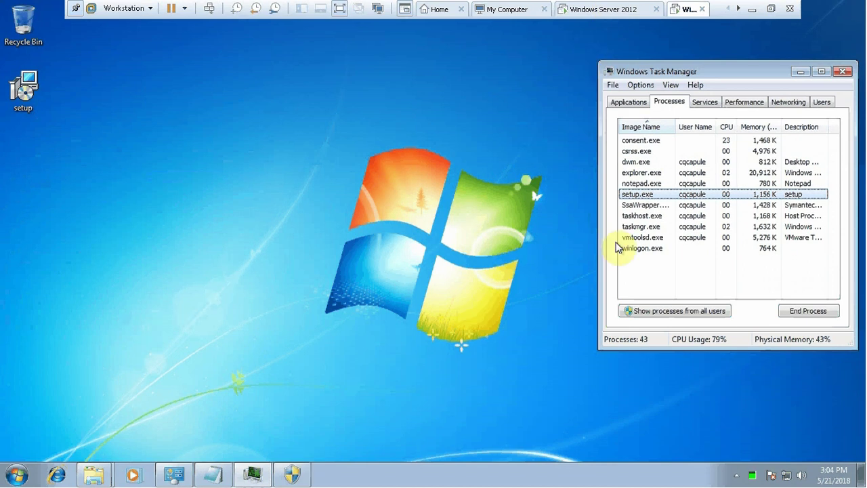
Step: Open the pending User Account Control prompt and allow the Symantec installer to run
click(294, 472)
click(487, 251)
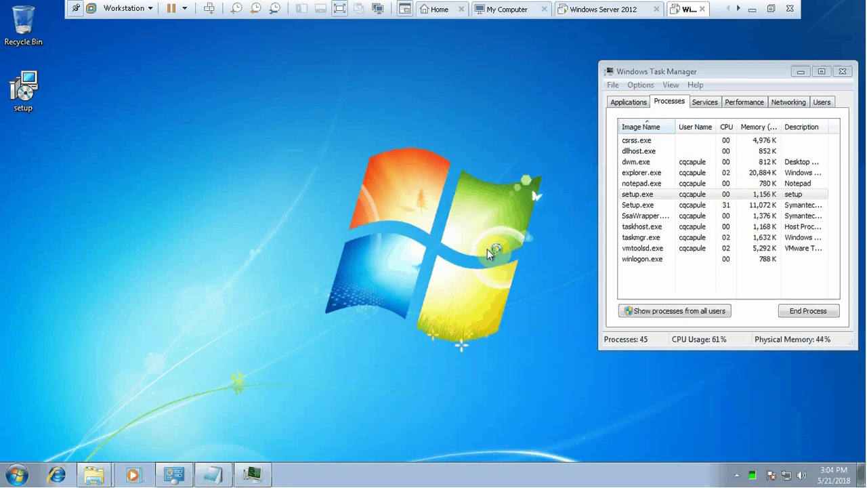
mouse_move(224, 467)
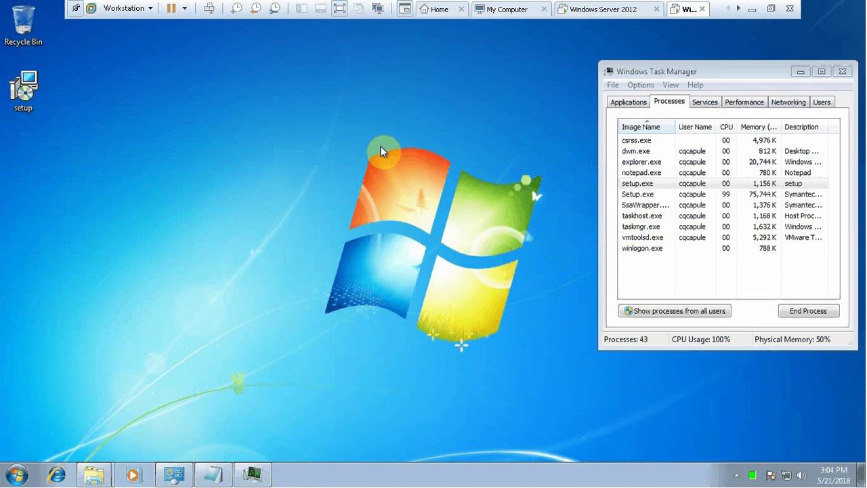
Step: Check the Symantec Setup.exe process in Task Manager and look through the hidden notification icons
click(651, 194)
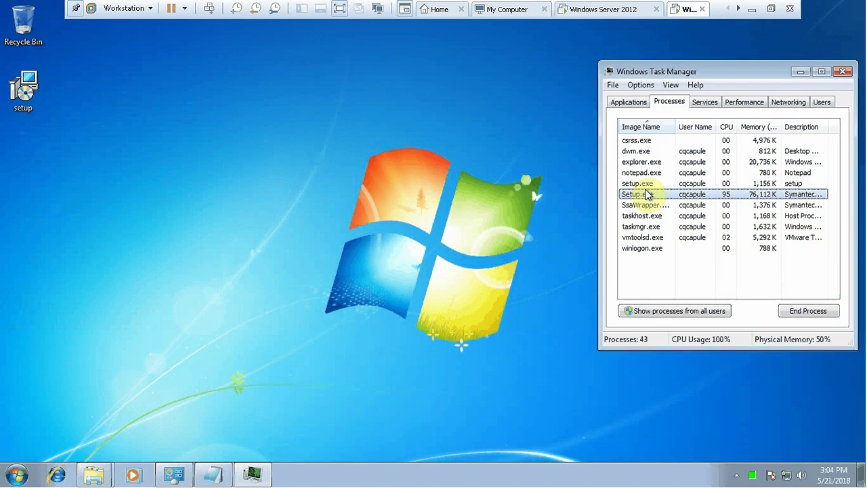
click(736, 474)
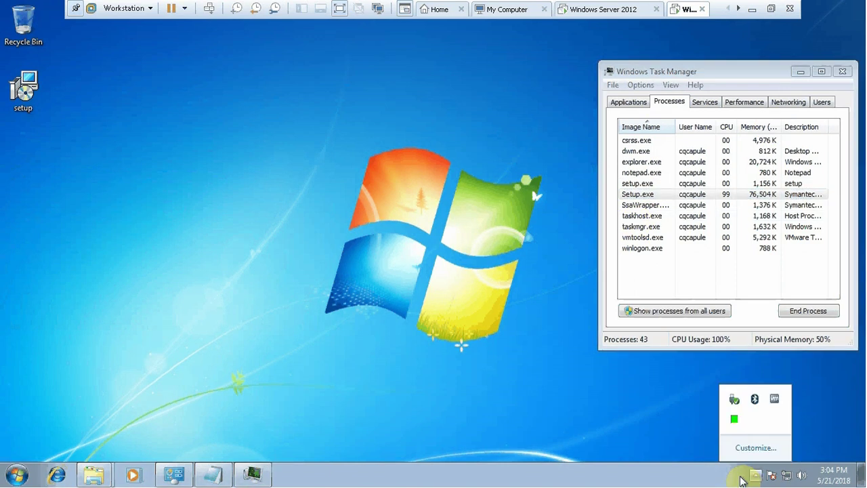
click(605, 398)
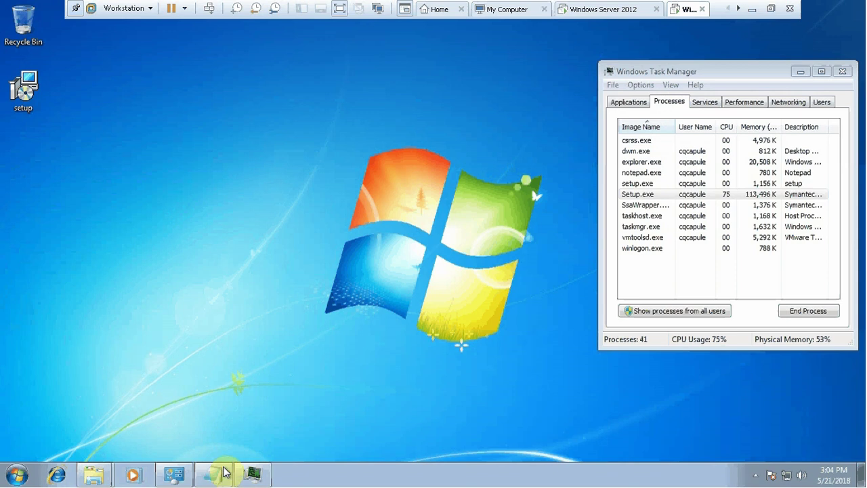
Step: Restore the Notepad note, shrink its window, and reposition it so that part of Task Manager stays uncovered
click(223, 472)
drag(470, 124, 590, 183)
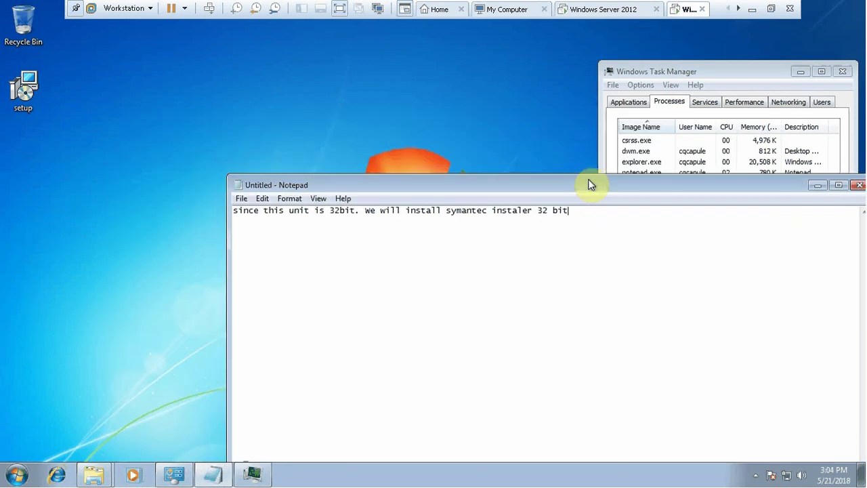
drag(233, 205, 481, 233)
drag(658, 179, 623, 122)
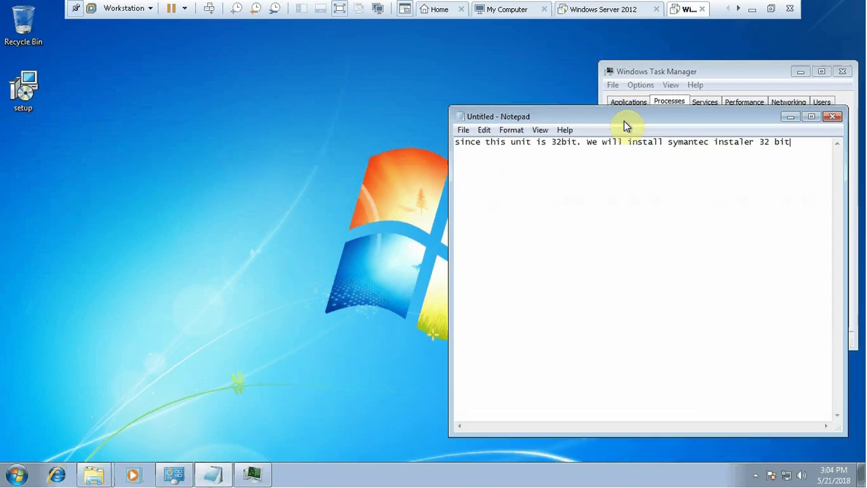
Step: Bring Task Manager forward, minimize it, and move the Notepad window aside from the installer's progress dialog
click(701, 69)
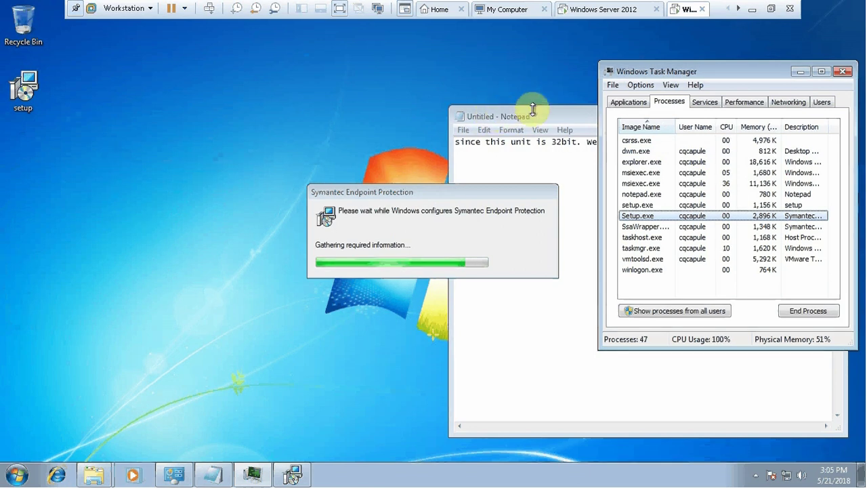
click(799, 72)
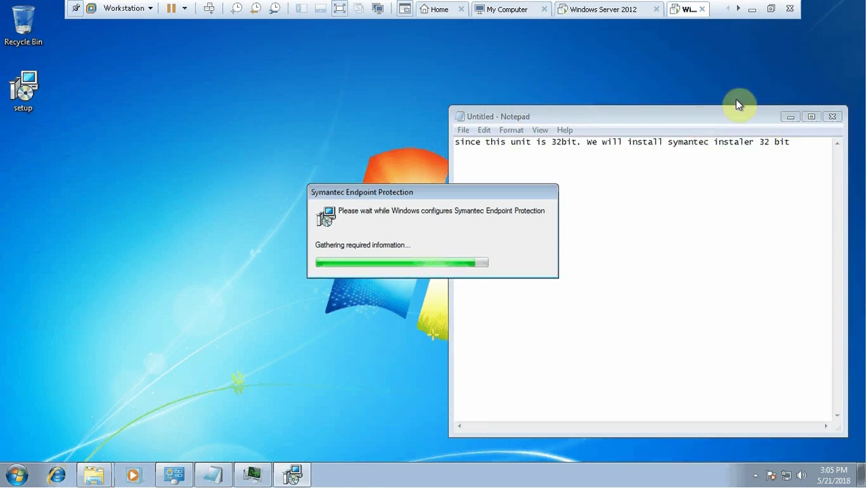
drag(699, 116, 747, 88)
Step: Add the line "I will now pause the recording until the installation is complete" below the existing text in the Notepad note
click(841, 114)
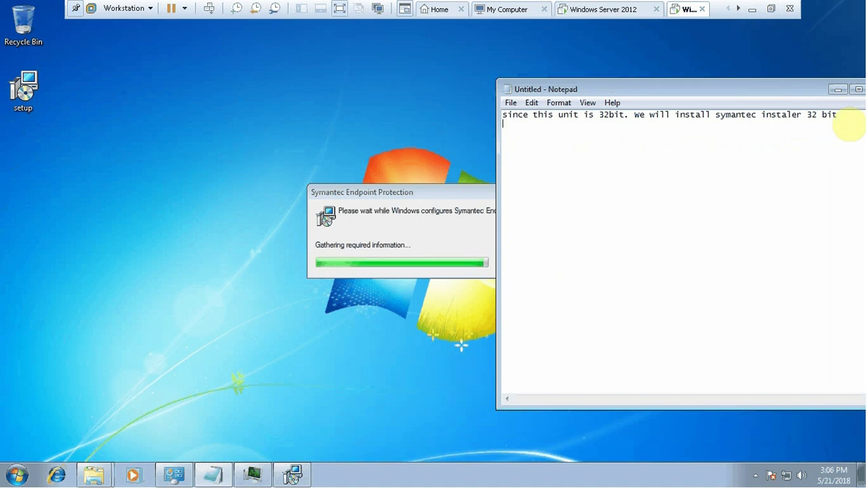
key(Return)
text(I will no)
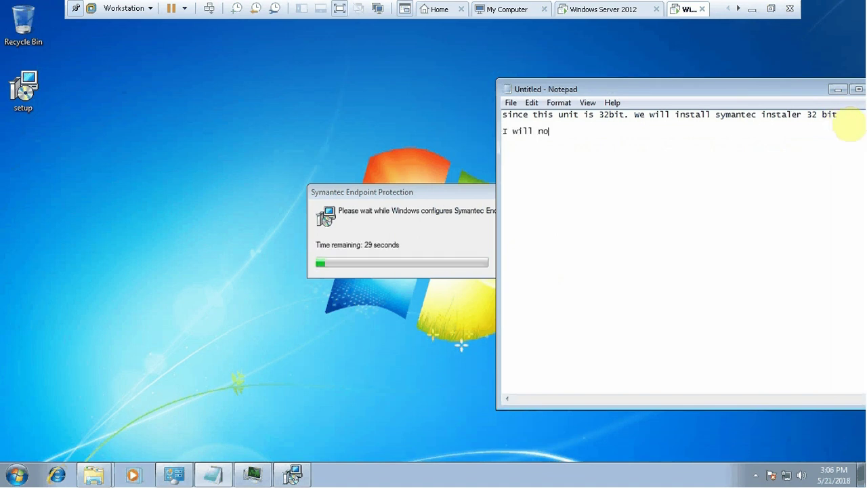
text(w skip this intallat)
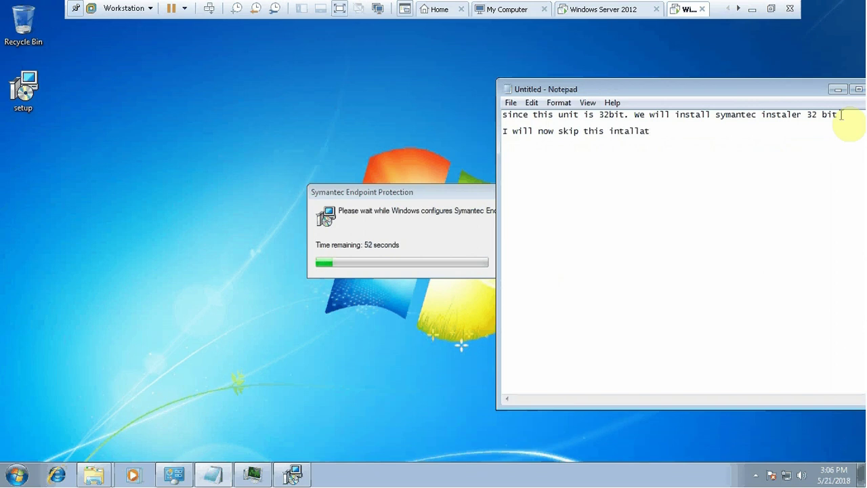
key(BackSpace)
key(BackSpace)
key(BackSpace)
text(lat)
key(BackSpace)
key(BackSpace)
key(BackSpace)
key(BackSpace)
key(BackSpace)
key(BackSpace)
key(BackSpace)
key(BackSpace)
key(BackSpace)
key(BackSpace)
key(BackSpace)
key(BackSpace)
key(BackSpace)
key(BackSpace)
key(BackSpace)
key(BackSpace)
key(BackSpace)
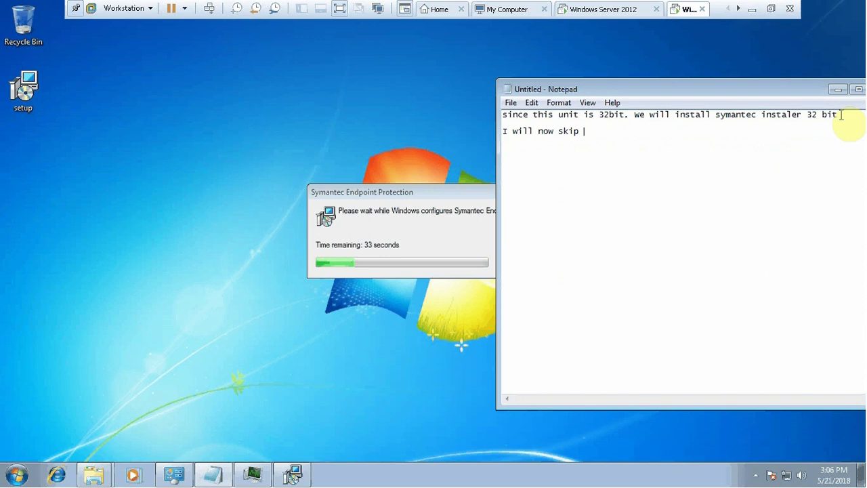
text(pause )
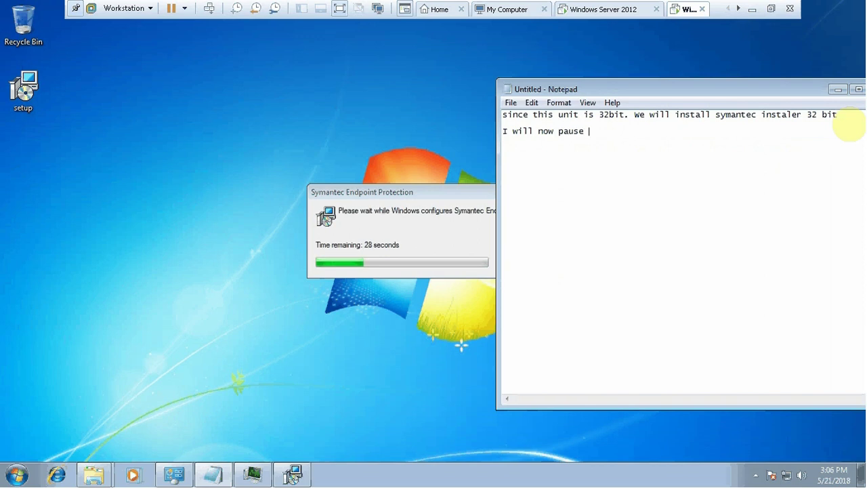
text(the recording)
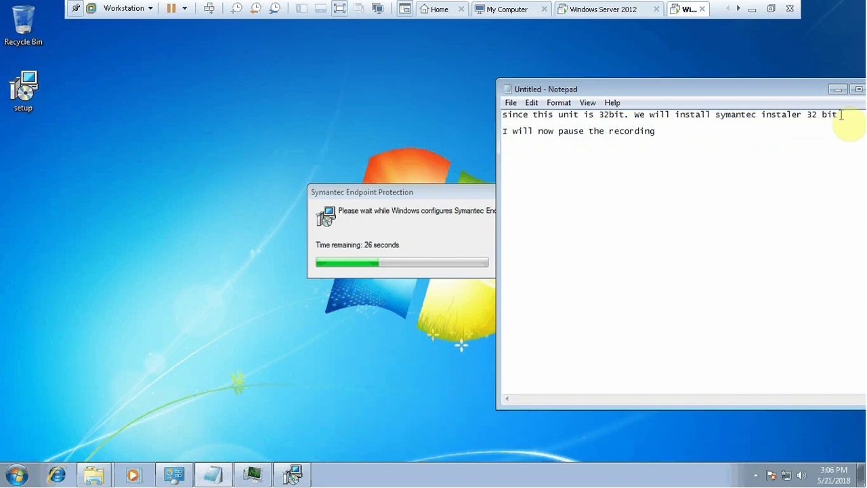
text( wi)
key(BackSpace)
key(BackSpace)
text(until the )
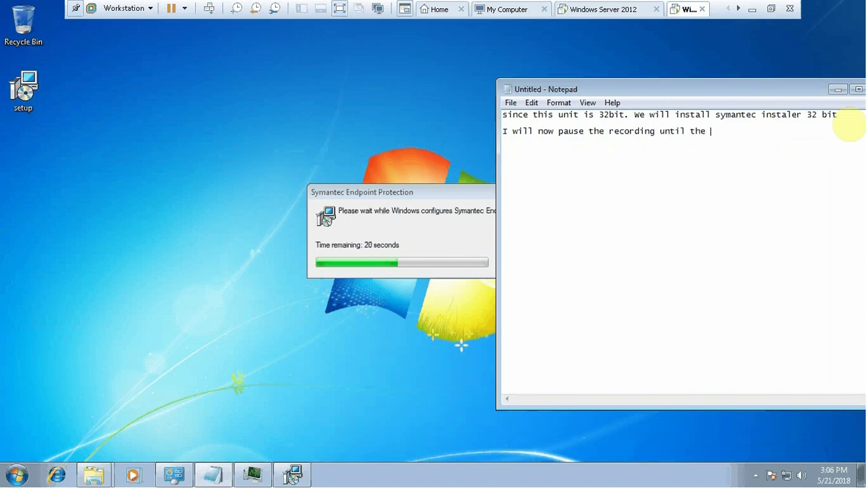
text(installation ins)
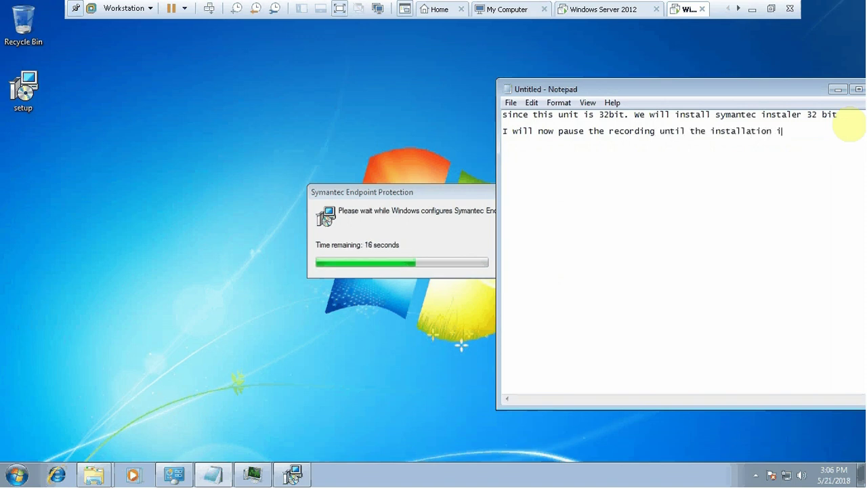
key(BackSpace)
key(BackSpace)
text(s c)
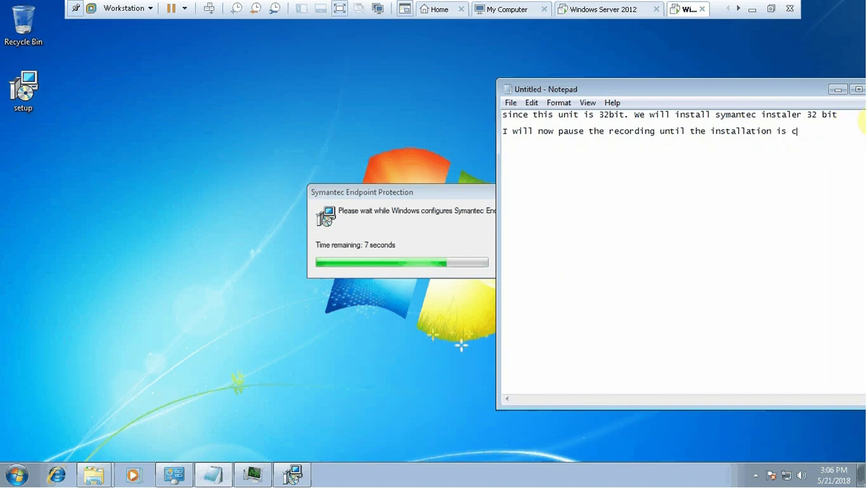
text(omp)
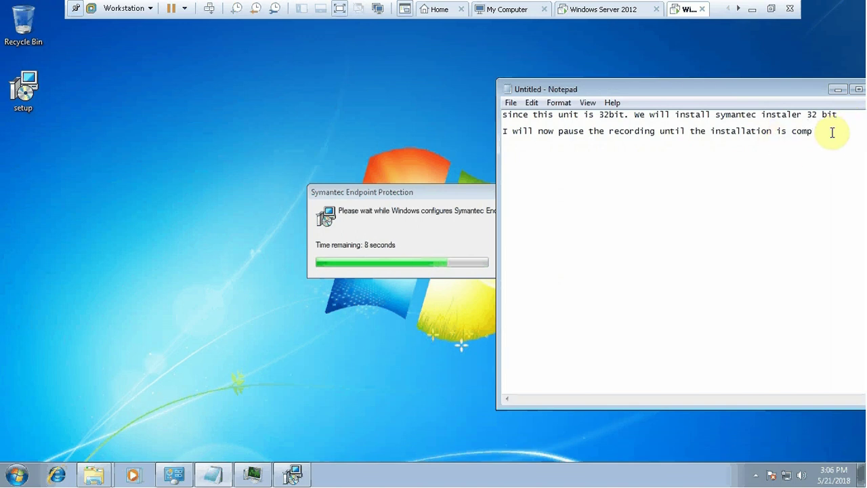
text(lete)
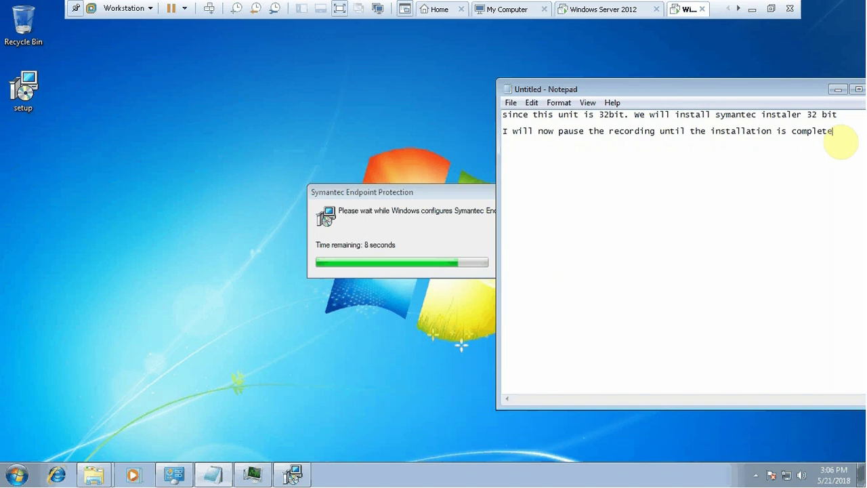
Step: Add the line "Don't worry this is just a SEP client installation there is no configuration" below the existing text in the Notepad note
key(Return)
text(Don)
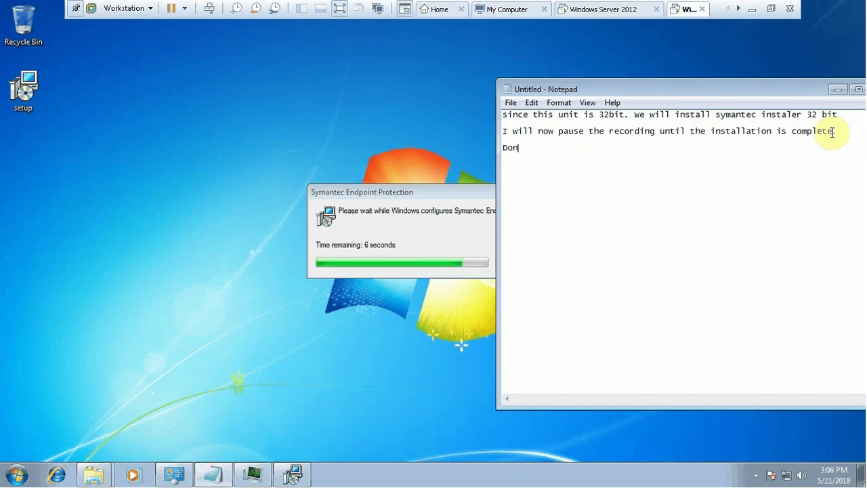
text('t wo)
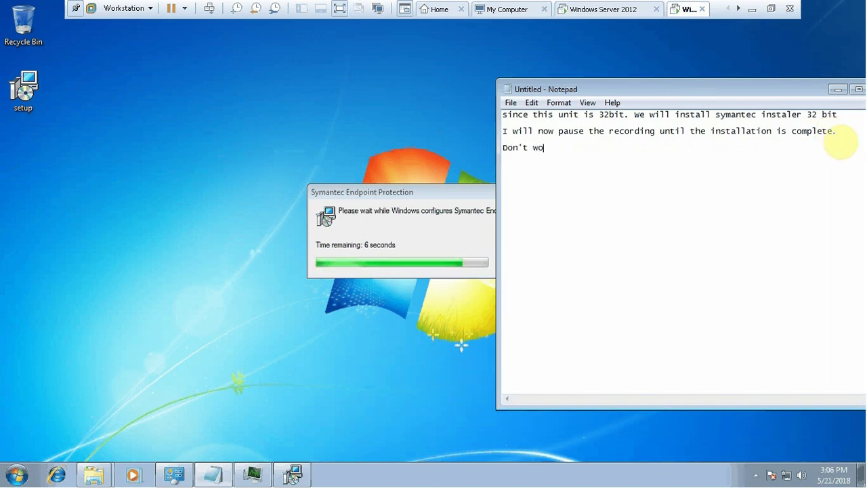
text(rry)
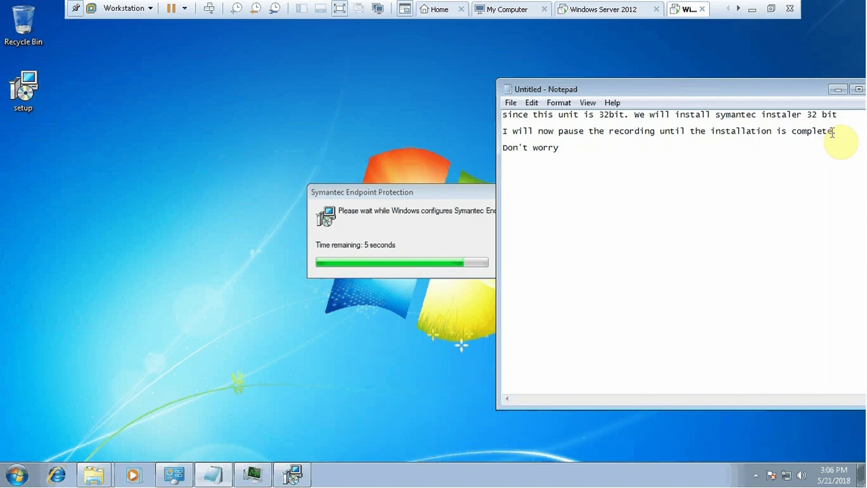
text( this is ju)
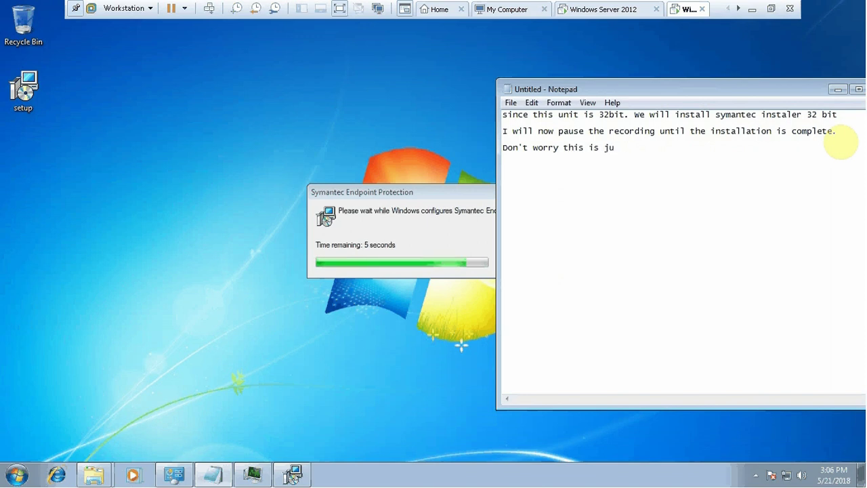
text(st a SEP cl)
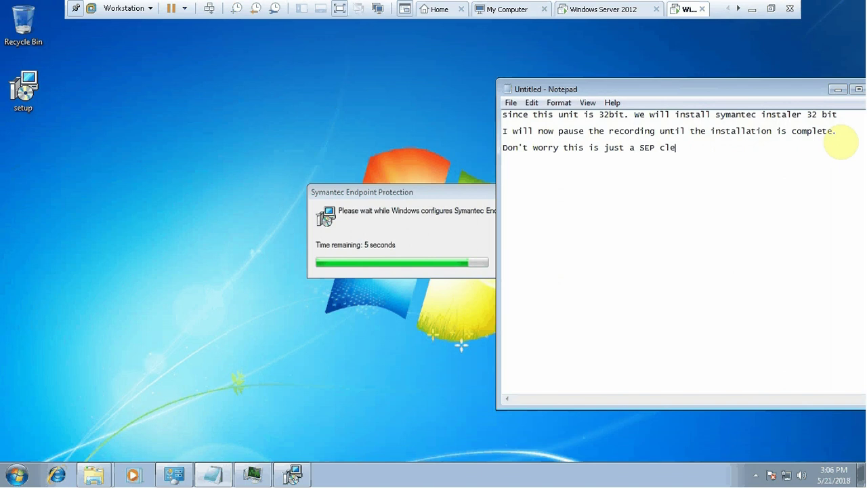
text(ient)
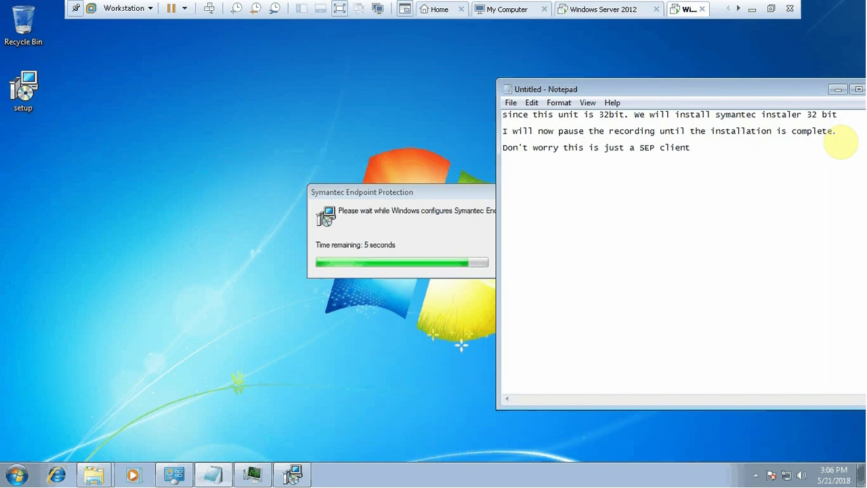
text( installation ther)
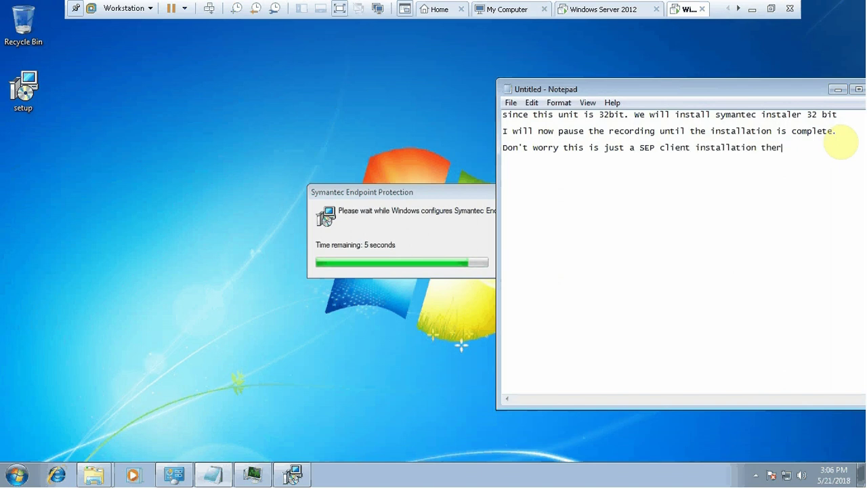
text(e is )
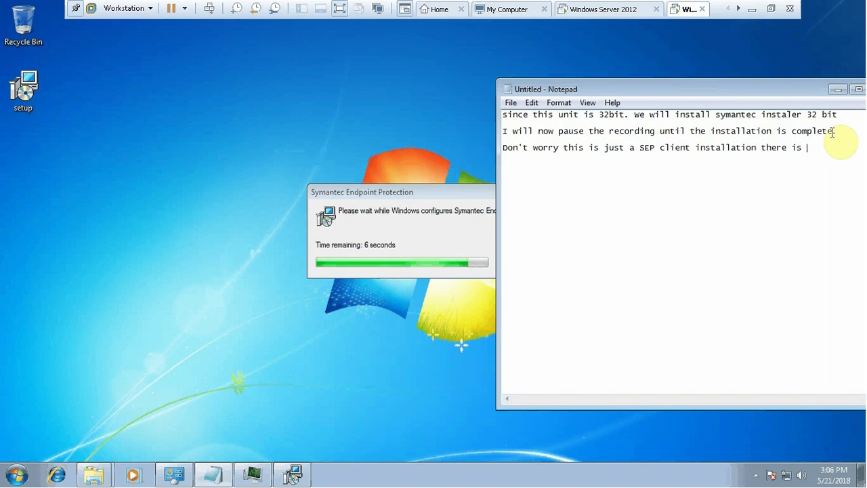
text(no )
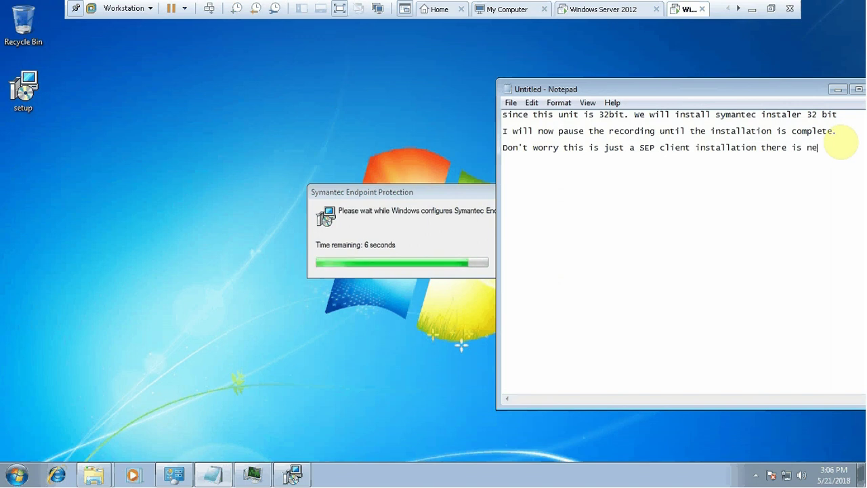
text(c)
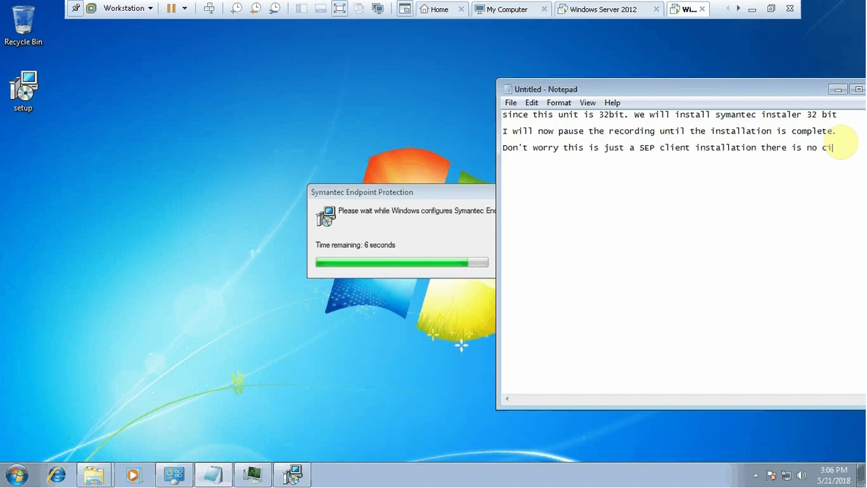
text(onfiguration)
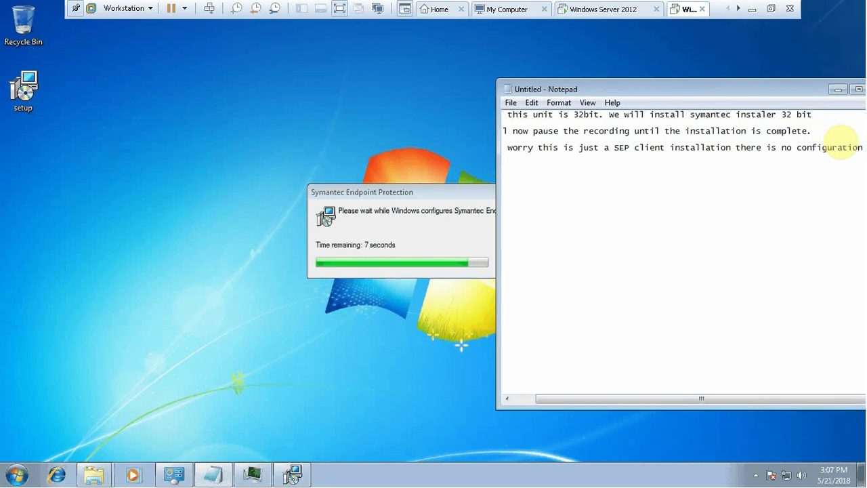
Step: Move the Notepad window fully into view and complete the sentence about no configuration with "here."
key(Return)
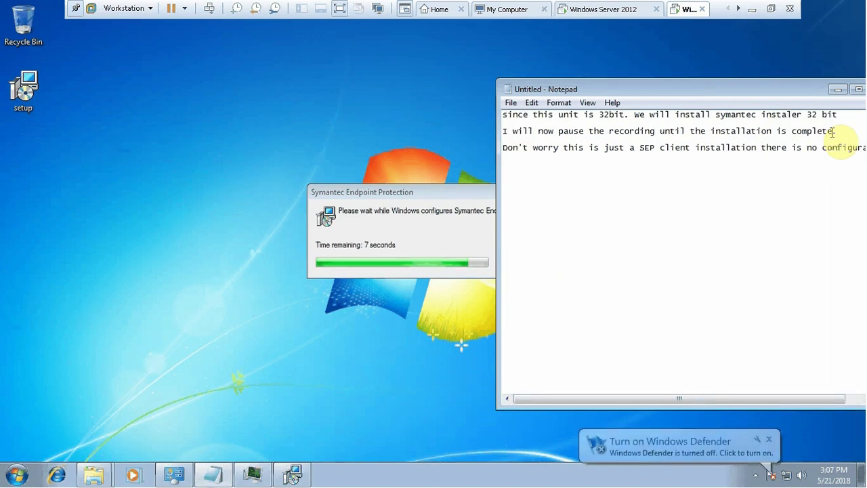
key(BackSpace)
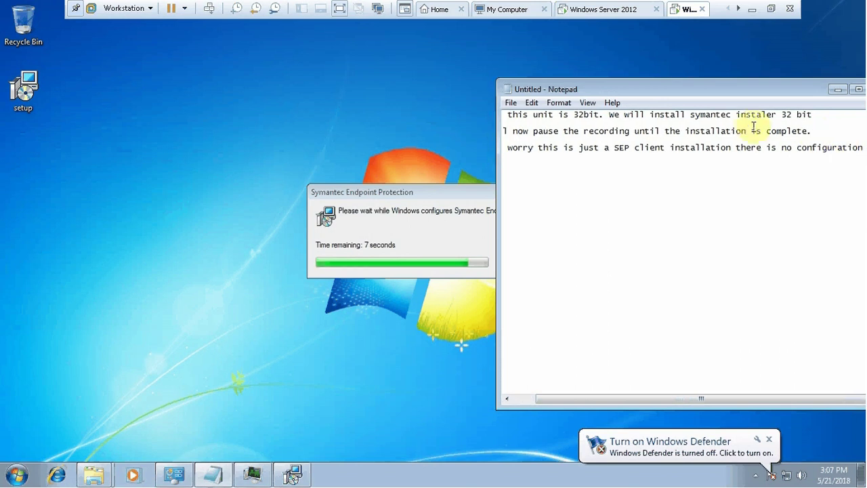
drag(749, 89, 675, 88)
text(here.)
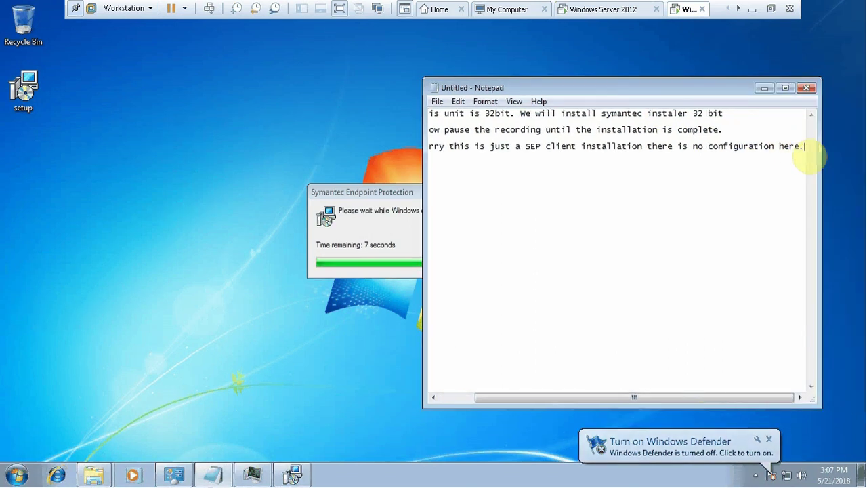
Step: Add the line "You just wait the installer to finish and reboot the client." to the Notepad note
key(Return)
text(You jus)
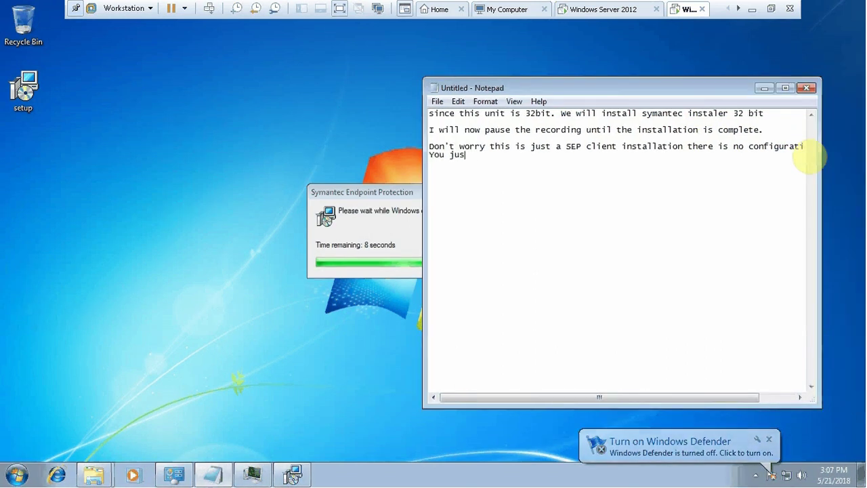
text(t wait t)
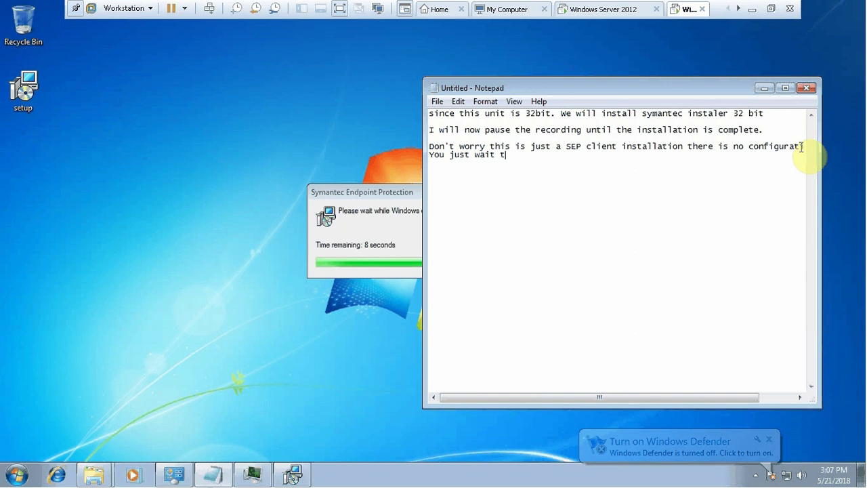
text(he installer to finished)
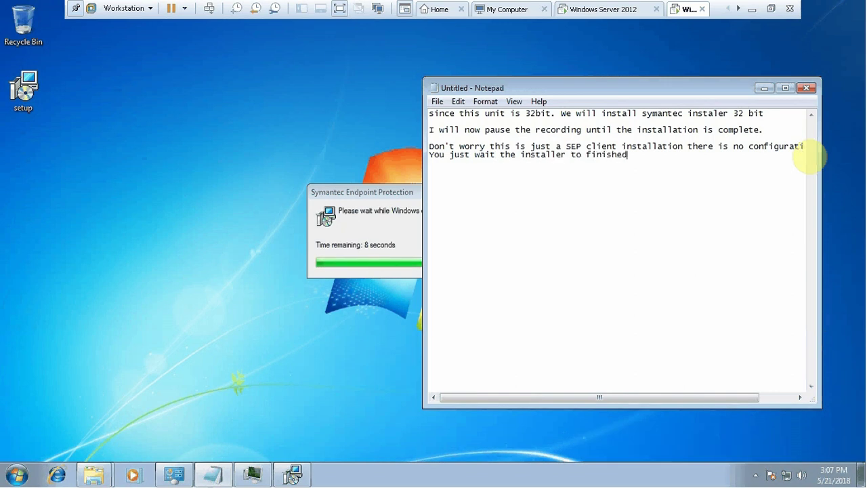
text( and reboot th)
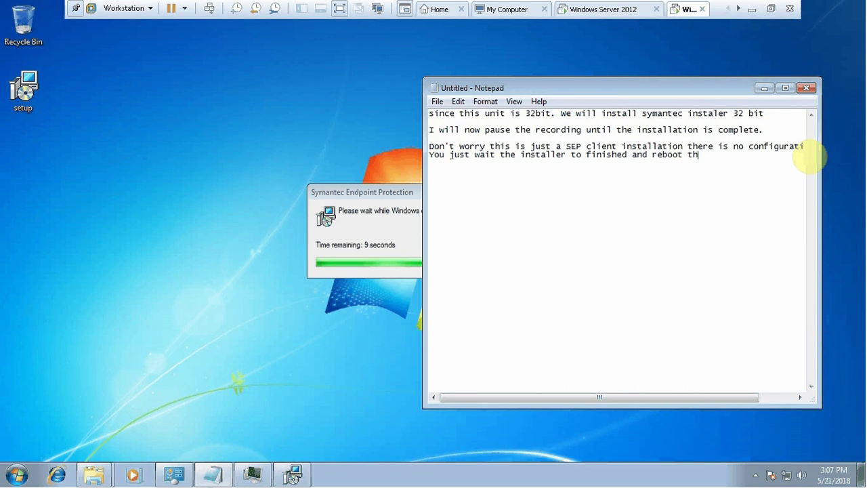
text(e cline)
key(BackSpace)
key(BackSpace)
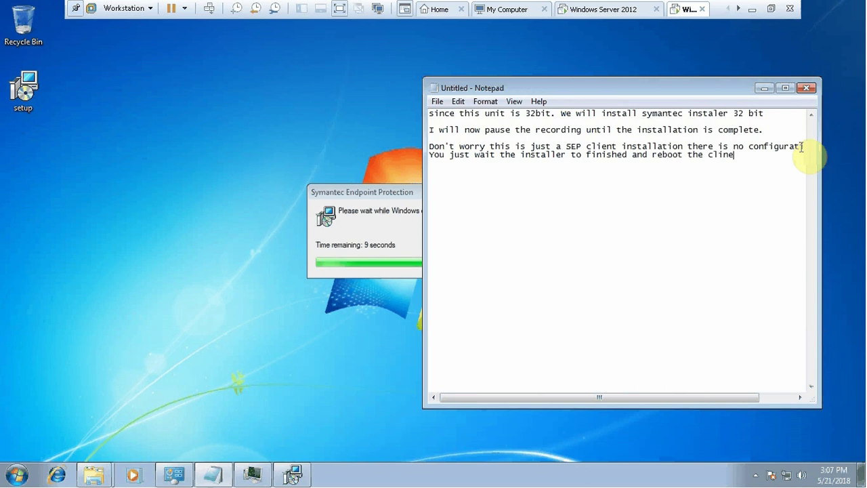
text(ent.)
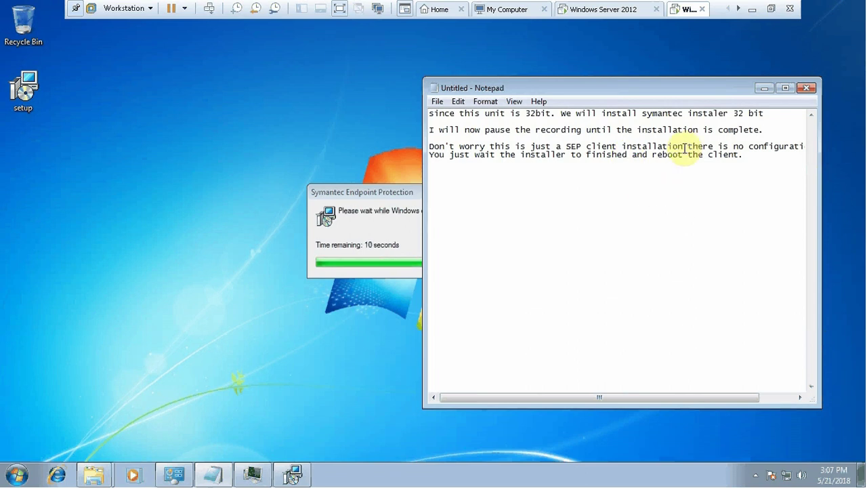
key(BackSpace)
key(BackSpace)
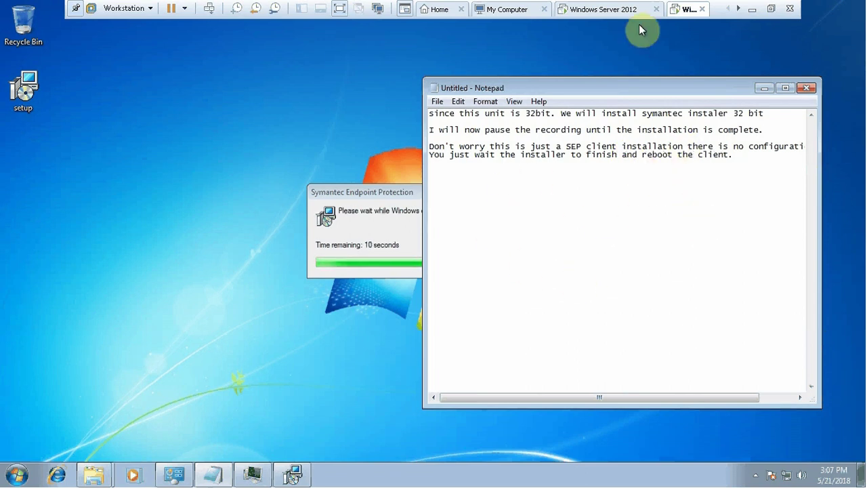
Step: Take the Windows 7 virtual machine out of full screen, switch to FlashBack Express Recorder and pause the recording
click(339, 8)
click(679, 469)
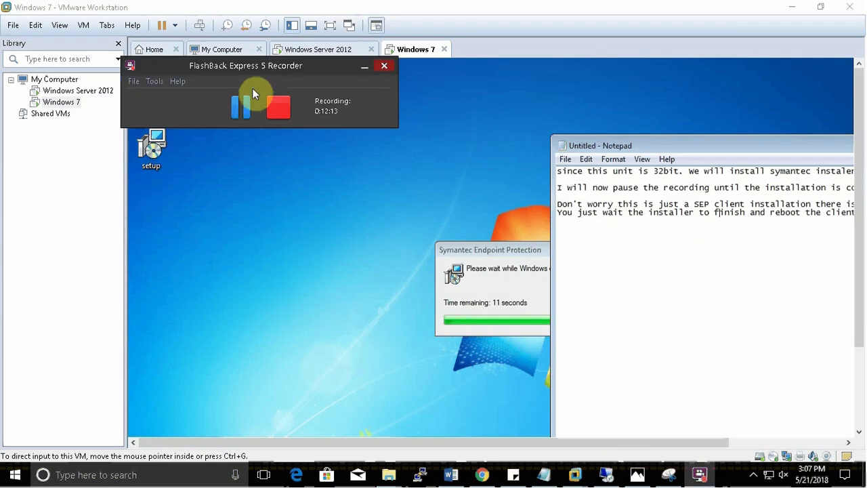
click(240, 102)
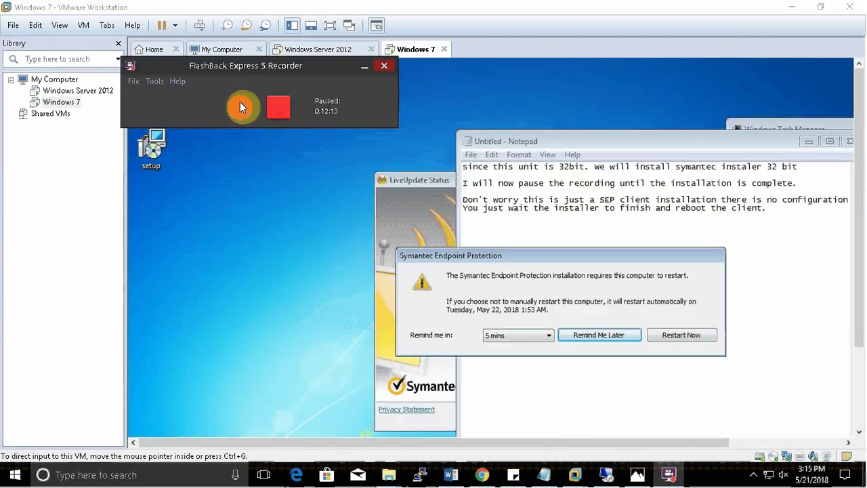
Step: Start a new paragraph in the Notepad note reading "After the installation", correcting the misspelled words
click(785, 207)
key(Return)
key(Return)
text(After)
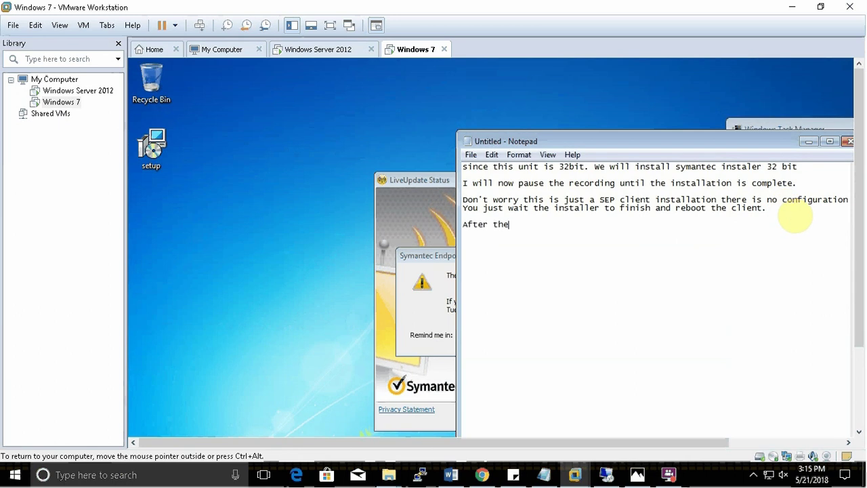
text( theintsalion)
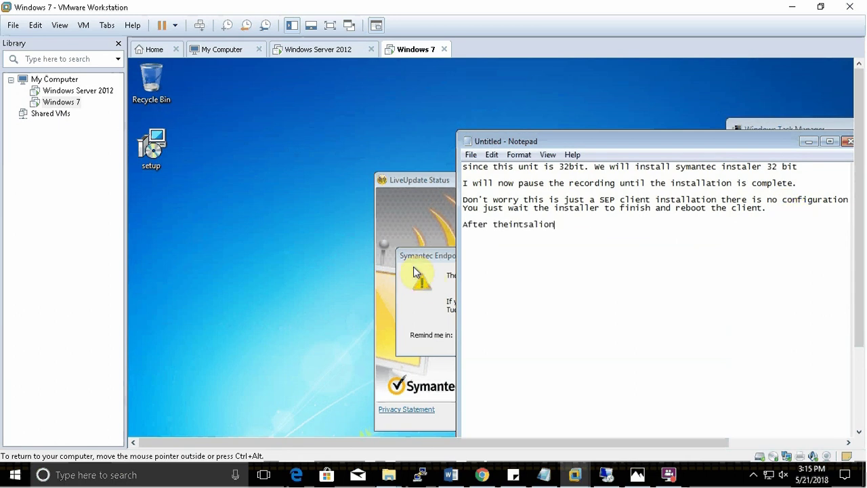
click(599, 232)
drag(592, 225, 511, 225)
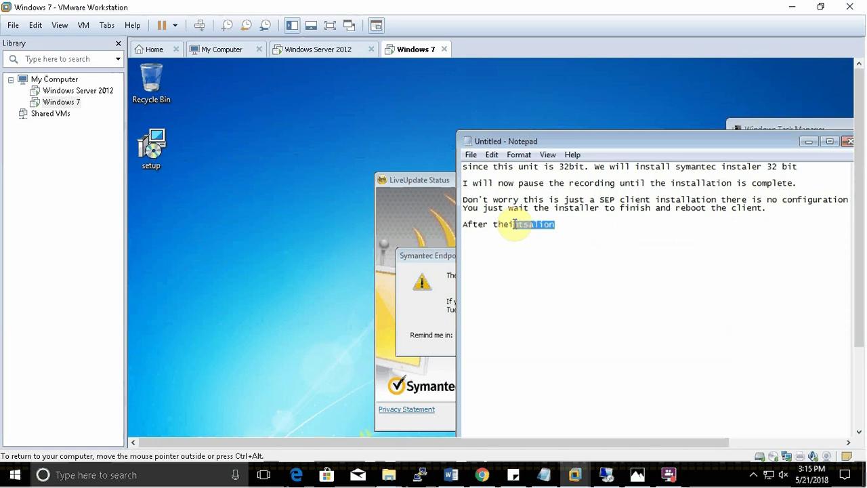
text(i)
key(BackSpace)
text(ins)
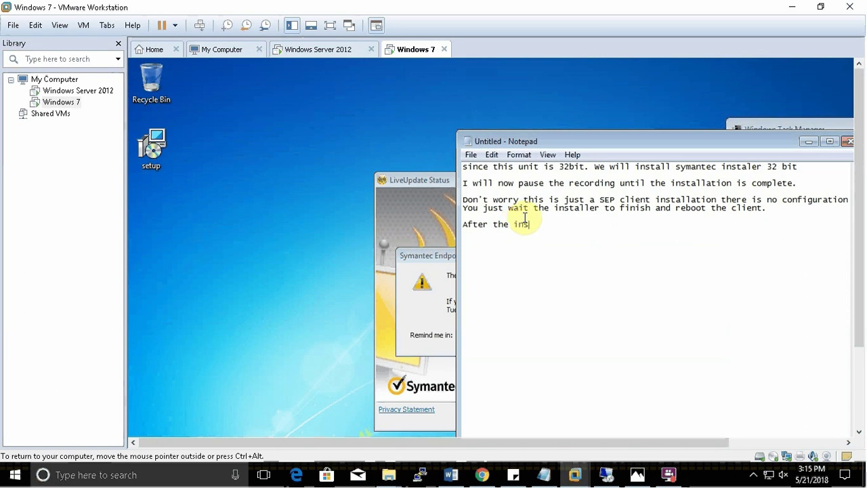
text(talla)
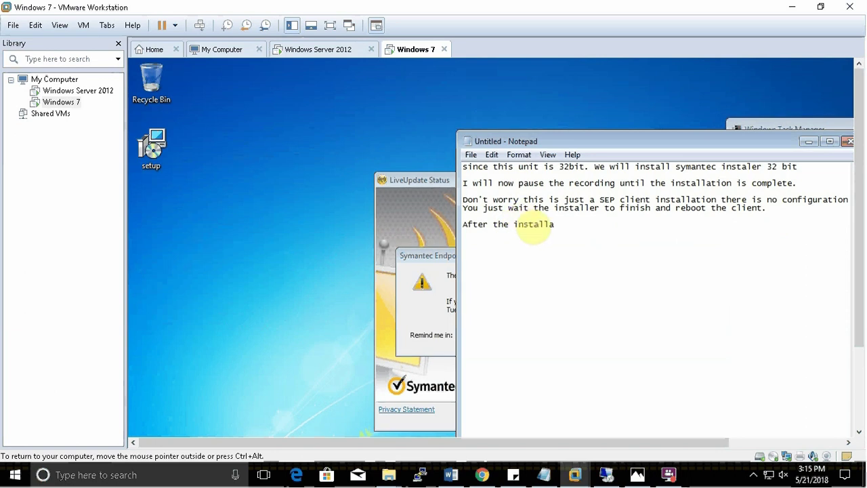
text(tion)
Step: Move the Symantec restart prompt clear of the note and finish the line with "SEP will prompt that computer need a restart."
click(447, 265)
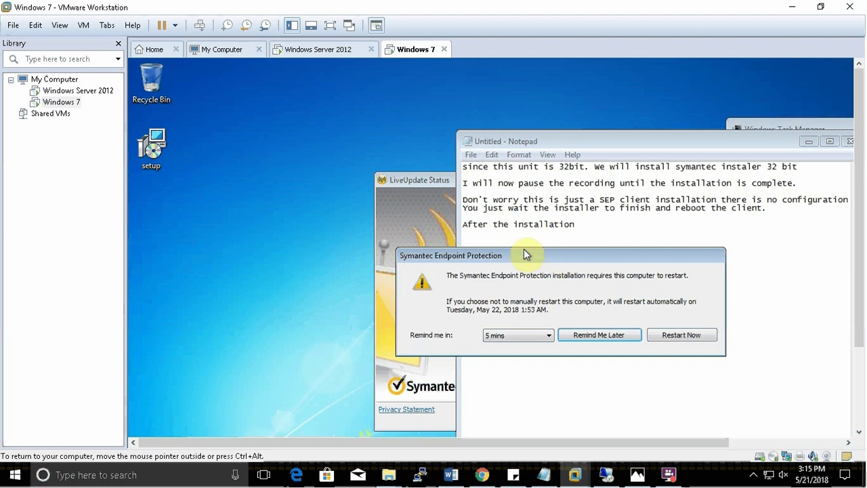
drag(524, 250, 305, 153)
click(630, 216)
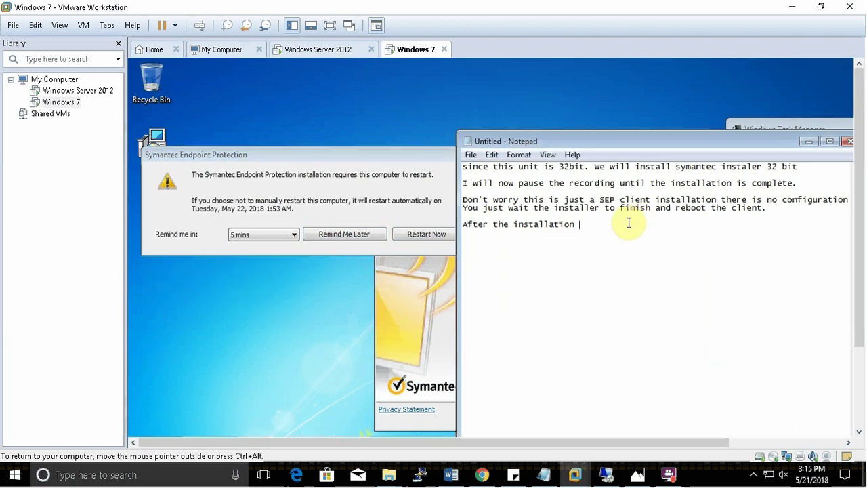
text(SEP w)
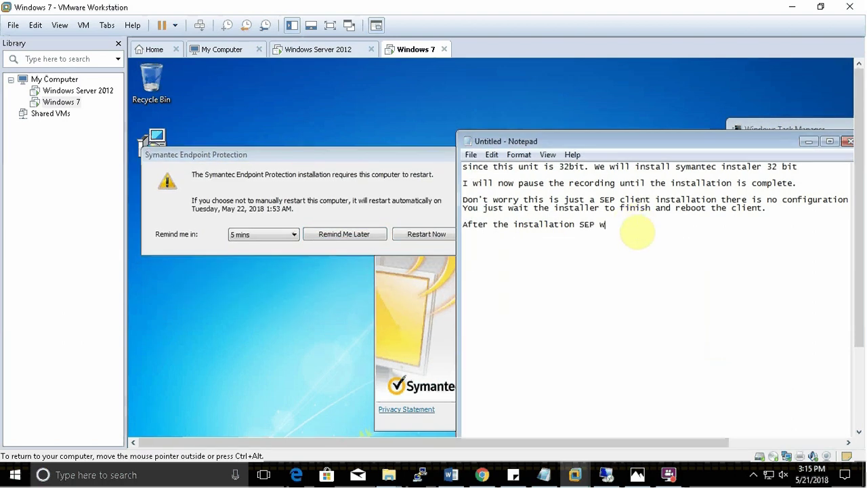
text(ill pro)
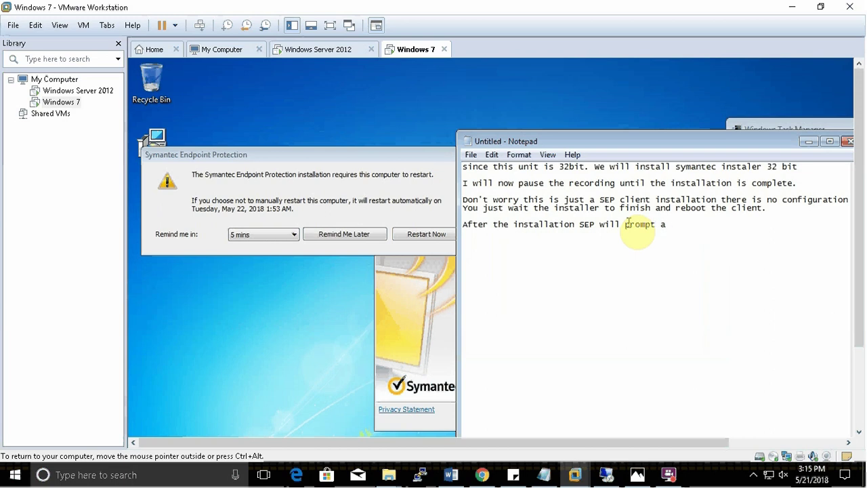
text(mpt that computer need)
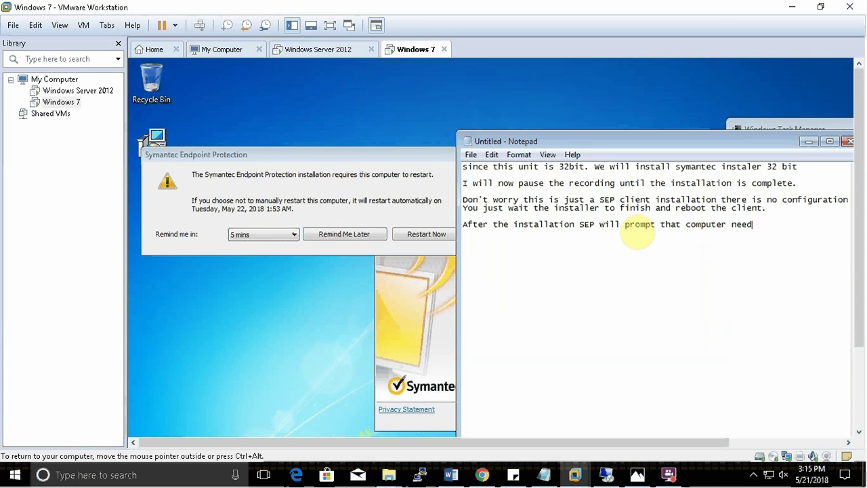
text( a restart.)
Step: Switch to FlashBack Express Recorder and pause the recording while the client restarts
click(668, 474)
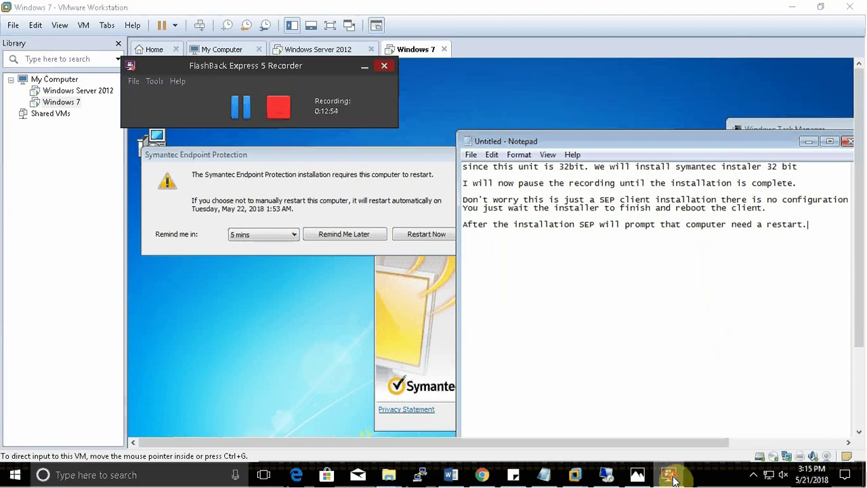
click(238, 112)
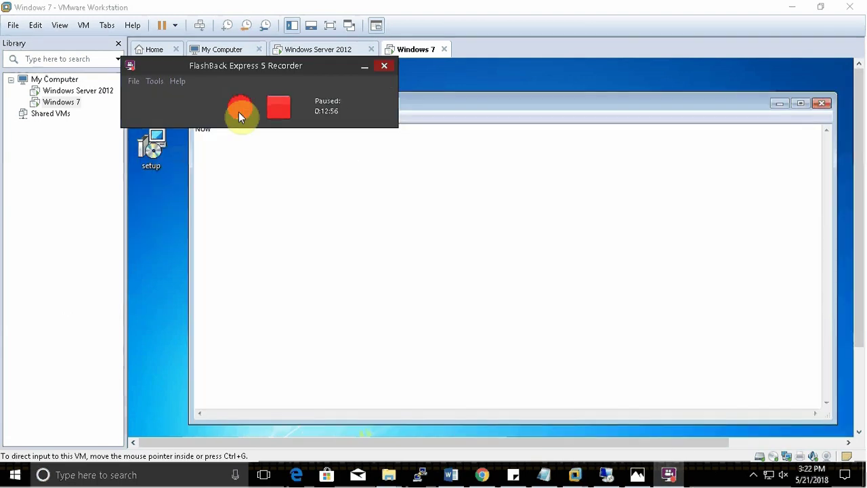
Step: Write in the Notepad note "Now we have SEP installed on our PC." and "We can also checked in SEP manager if we are succesfully installed the SEP Client"
text(Now we have)
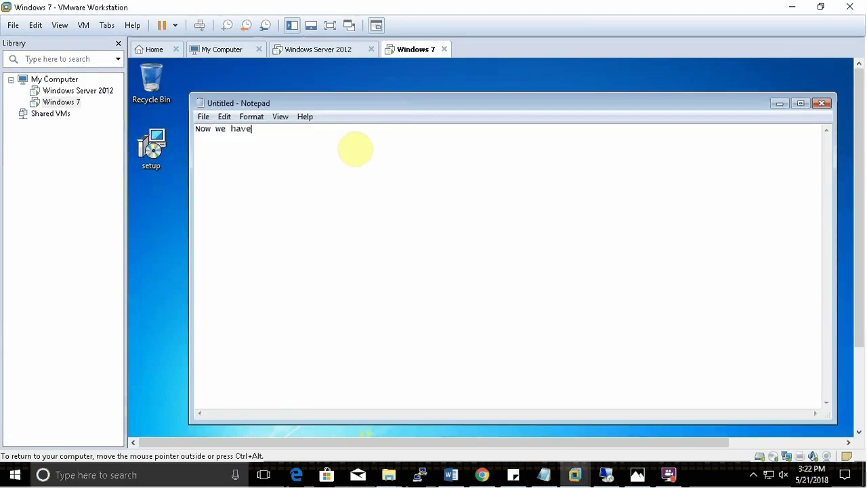
text( SEP installed on our PC.)
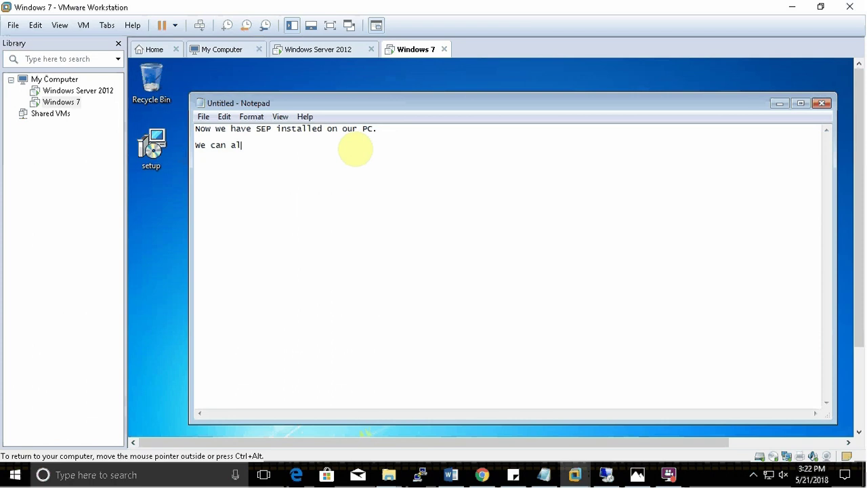
text(hec)
key(BackSpace)
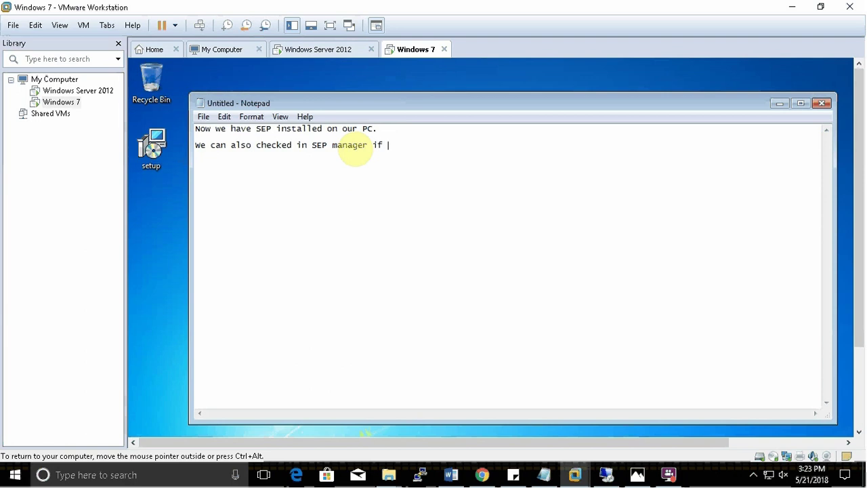
text(we are succesfully installed the SEP Client)
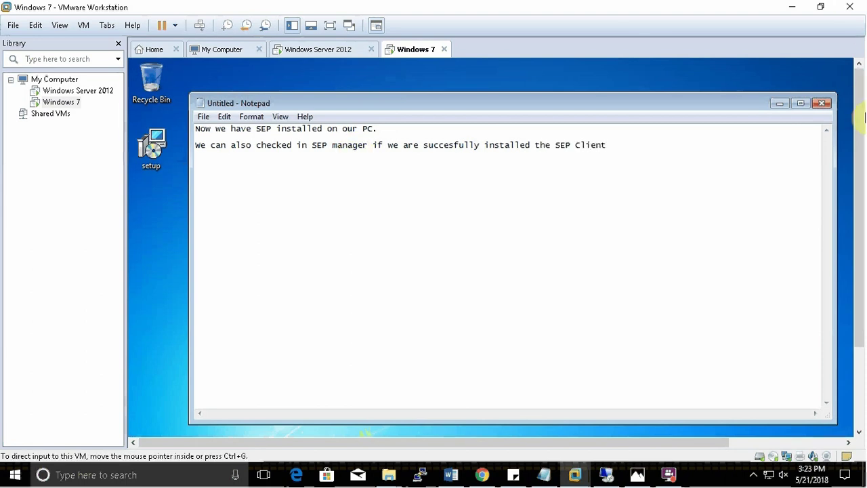
Step: Show the Windows 7 virtual machine in full screen, launch the Symantec Endpoint Protection client and allow it to make changes
scroll(858, 203, down, 2)
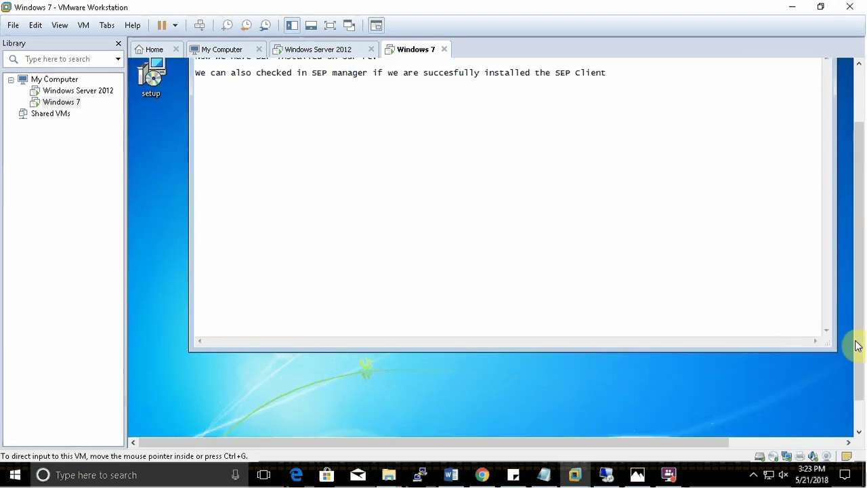
scroll(861, 360, down, 1)
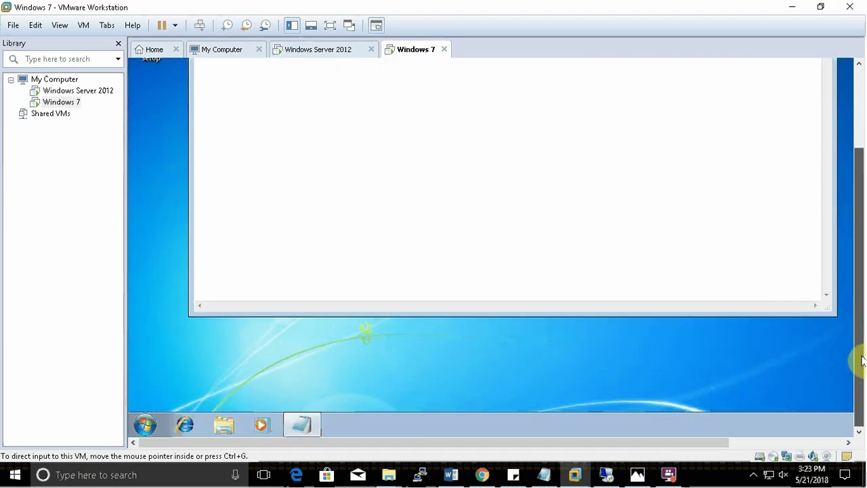
click(330, 26)
click(755, 475)
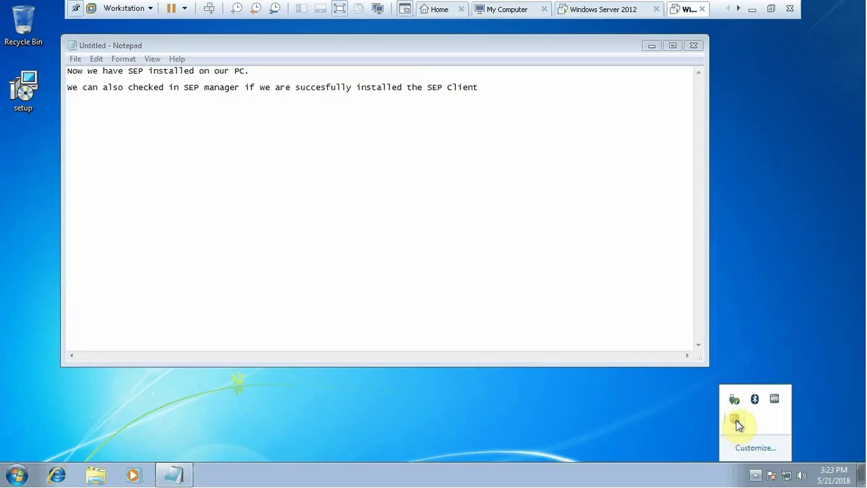
double_click(735, 422)
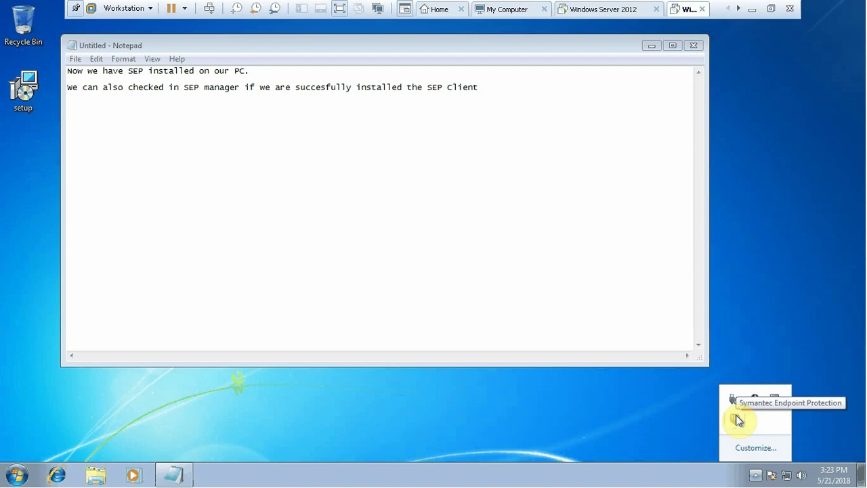
double_click(738, 420)
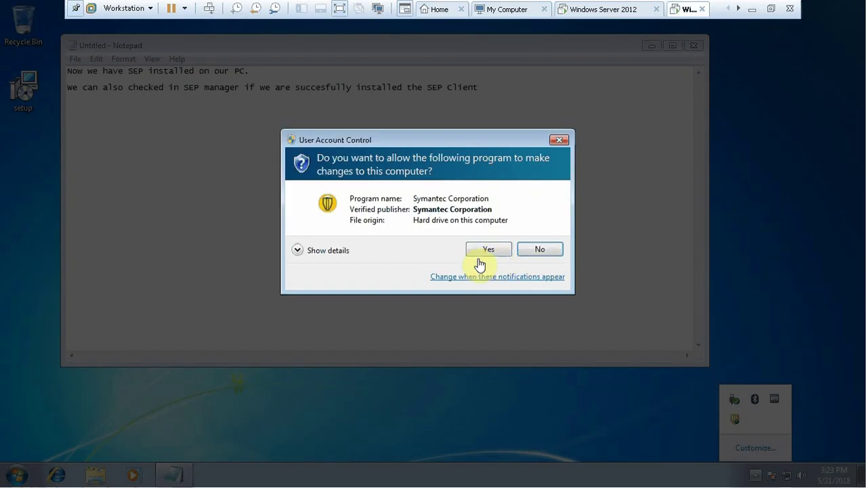
click(486, 248)
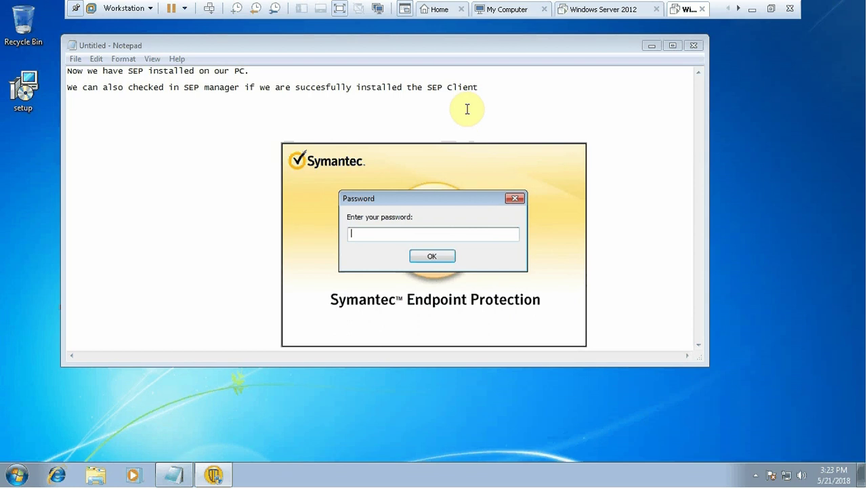
Step: Try to open the Symantec Endpoint Protection client with its password, submit it again, and dismiss the password prompt
text(••••)
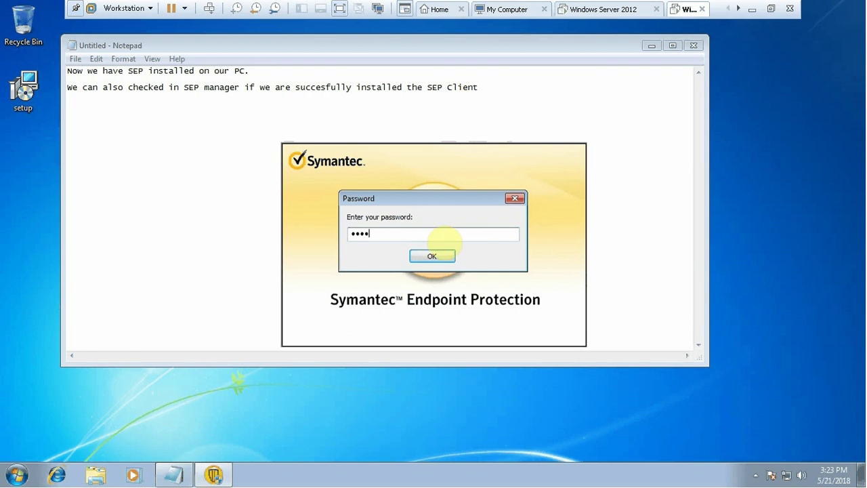
text(••••)
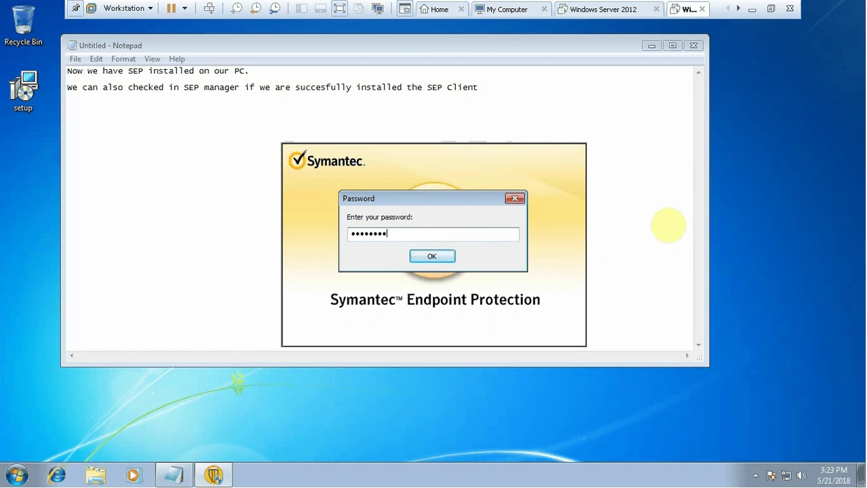
key(Return)
click(550, 265)
drag(429, 232, 192, 217)
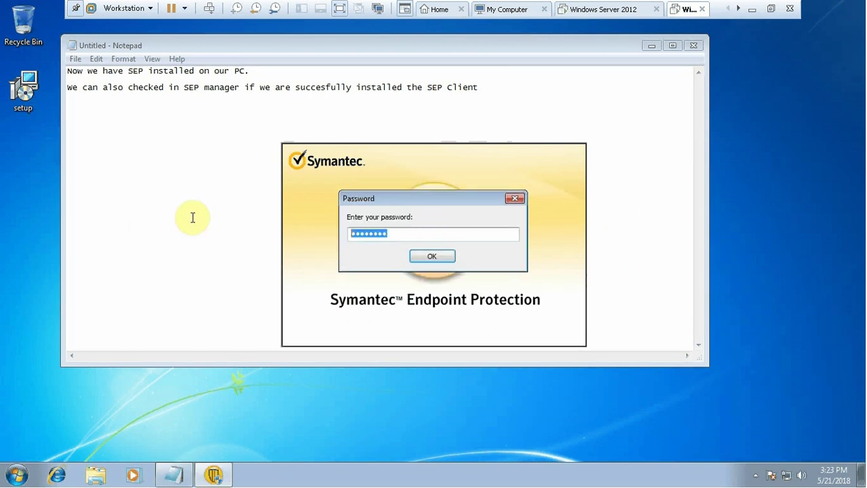
click(441, 254)
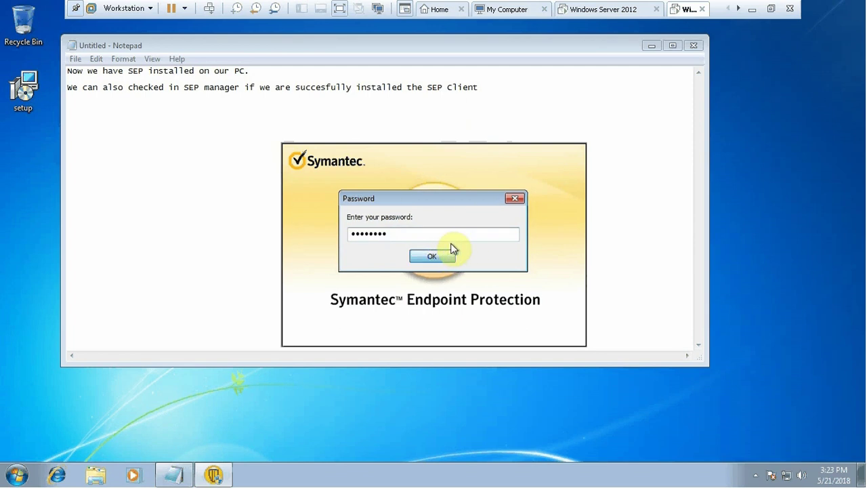
key(Return)
click(519, 196)
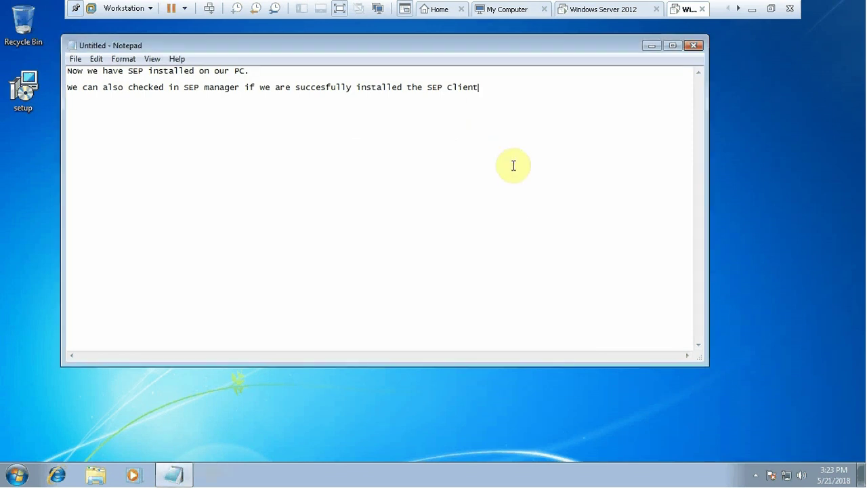
Step: Switch to the Windows Server 2012 virtual machine and check the installed client in the HR Group's client list in Symantec Endpoint Protection Manager
click(521, 88)
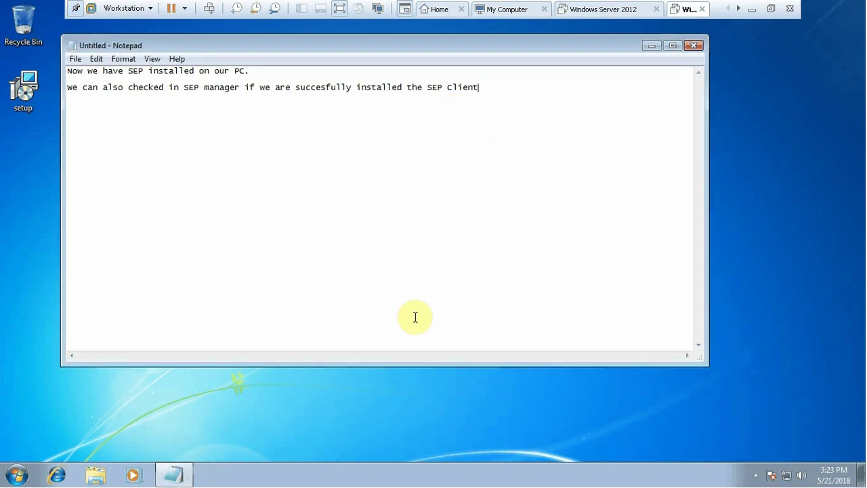
click(587, 11)
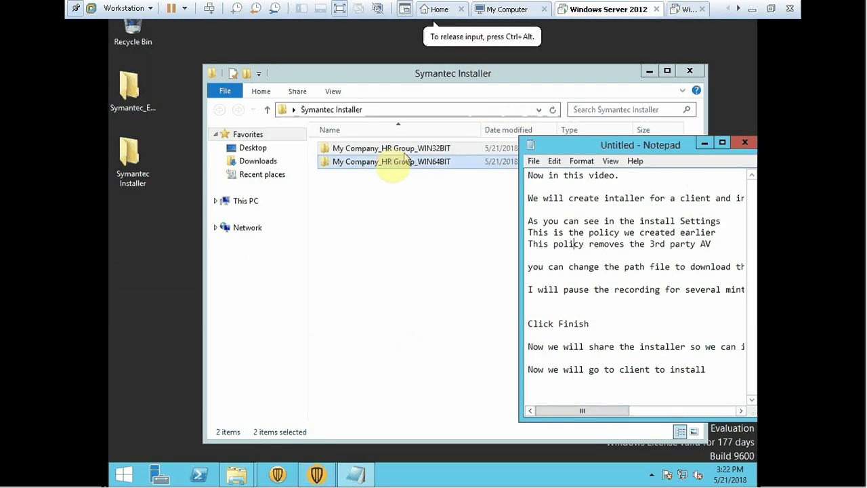
click(316, 474)
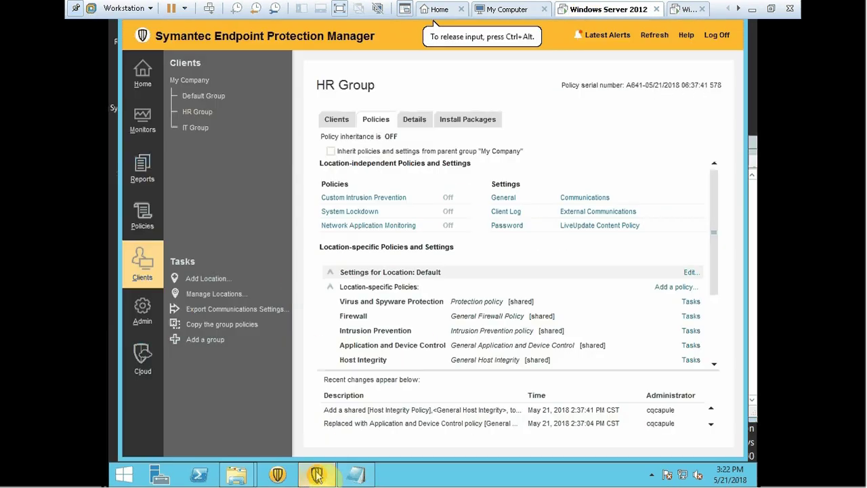
click(340, 119)
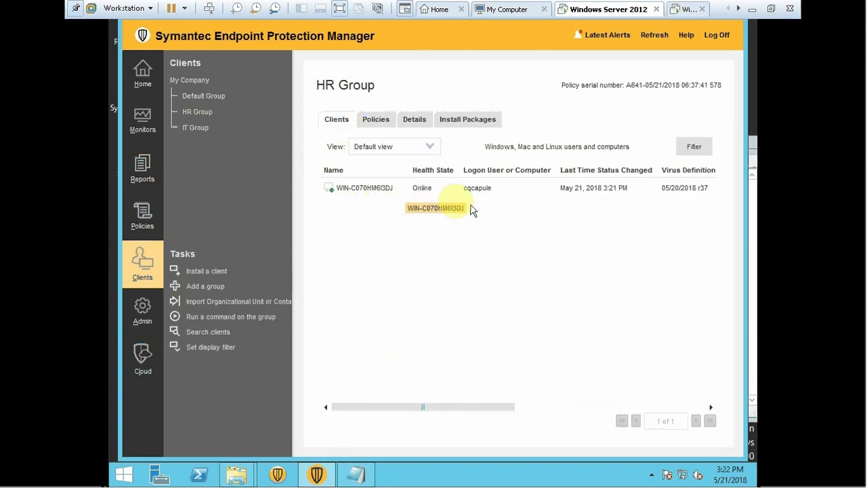
click(352, 188)
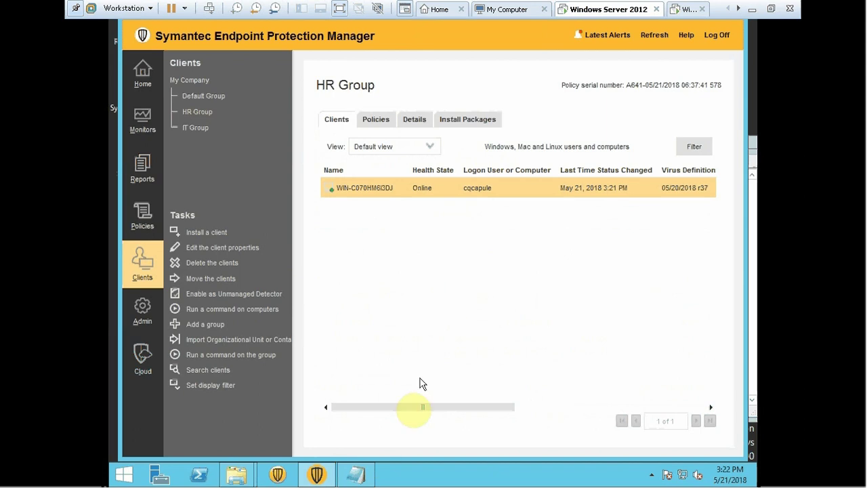
Step: Add a run of blank lines below the server's Notepad note and write "We have now 1 online client in HR group"
click(357, 474)
click(720, 363)
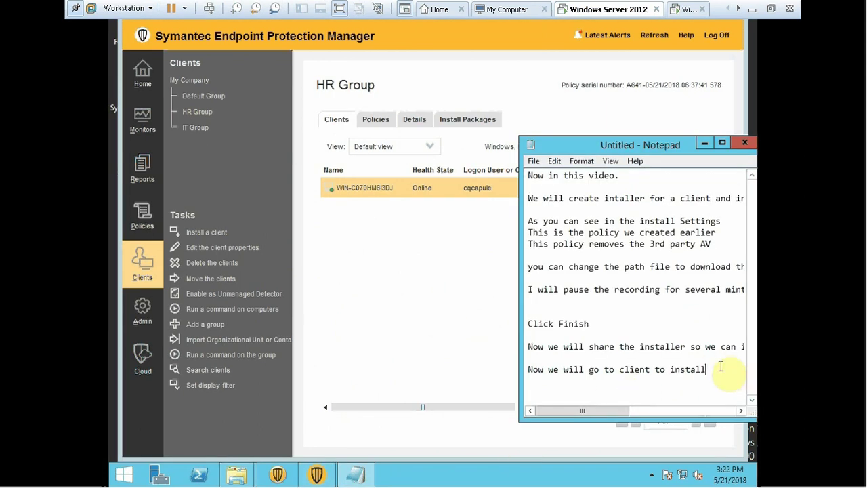
key(Return)
key(Return)
key(Return)
key(Return)
key(Return)
key(Return)
key(Return)
key(Return)
key(Return)
key(Return)
key(Return)
key(Return)
key(Return)
key(Return)
key(Return)
key(Return)
key(Return)
key(Return)
key(Return)
key(Return)
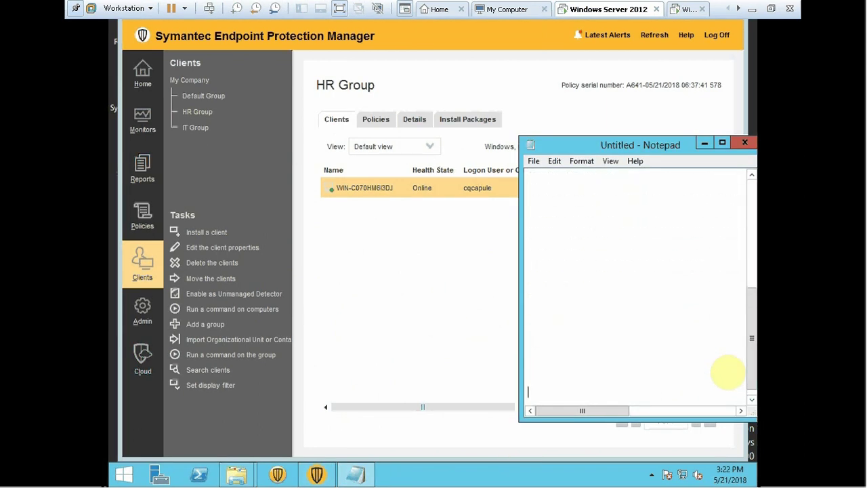
click(549, 189)
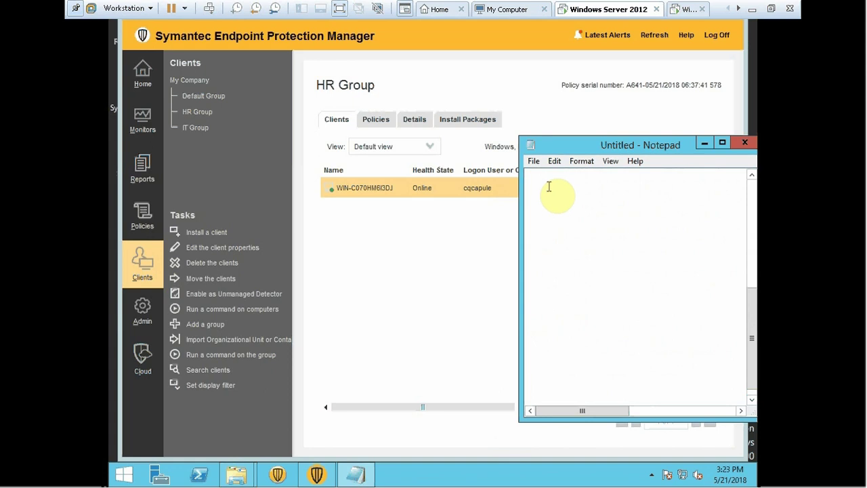
text(We have now 1 online cli)
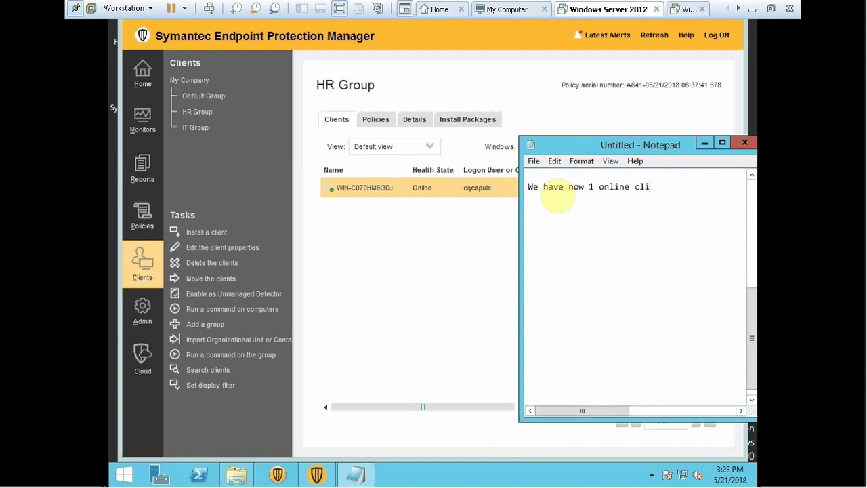
text(entsin HR group)
key(Return)
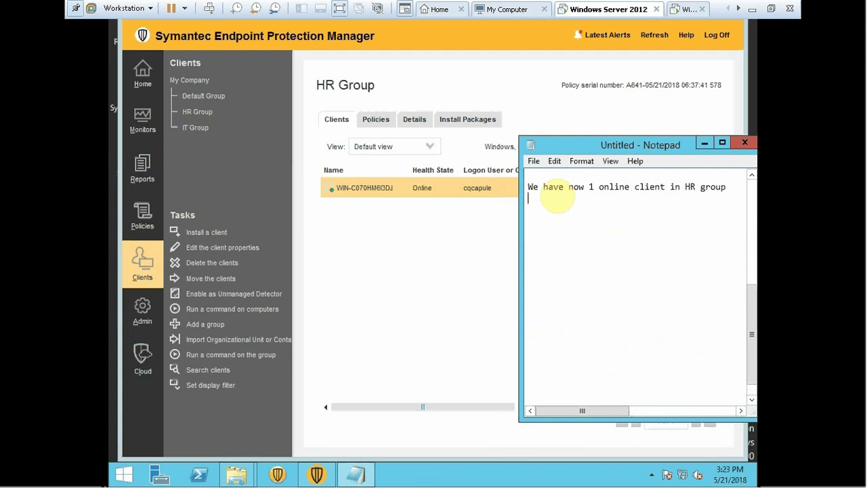
Step: Add the line "For the next video we will try the policies we apply earlier. if it will apply to the client", followed by blank lines
text(For the next video)
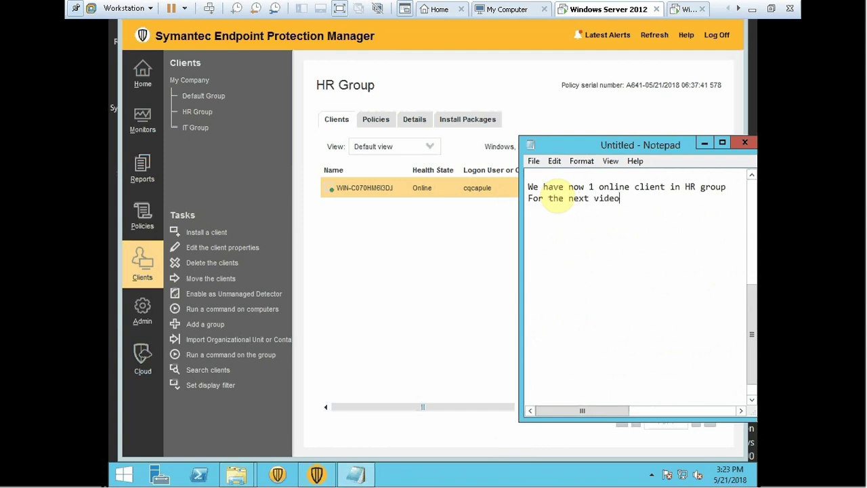
text( we will try the policies)
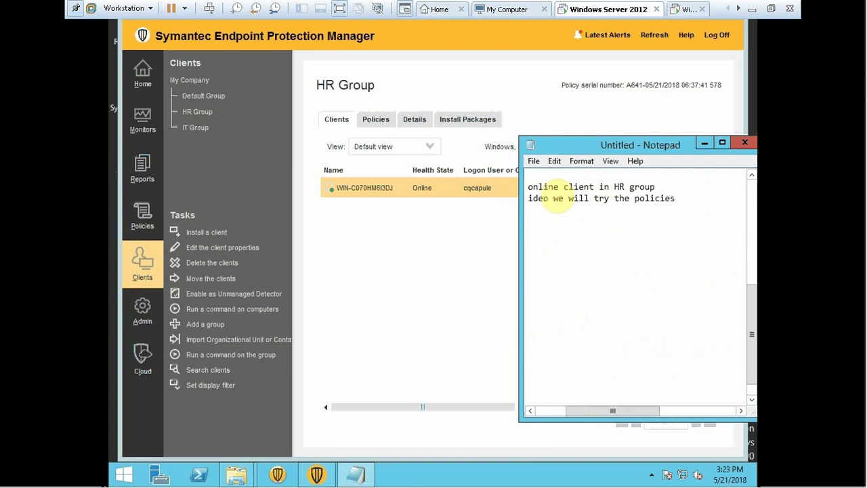
text( we apply earlier i)
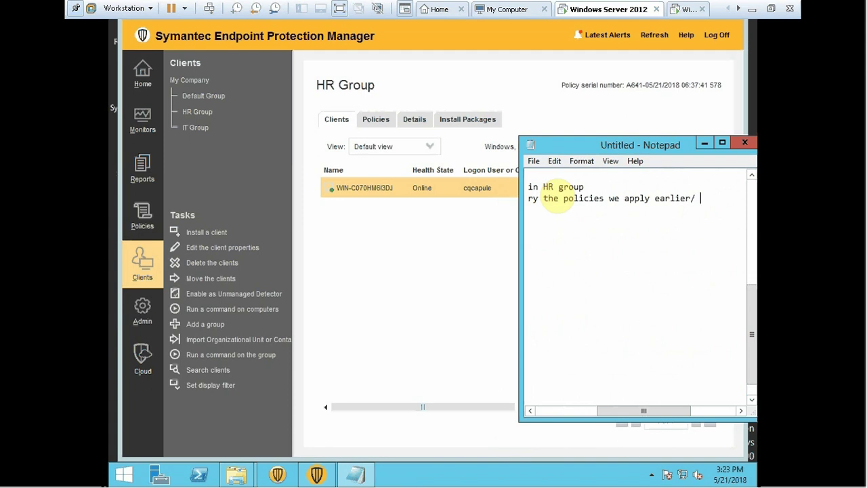
text(if it will apply o t)
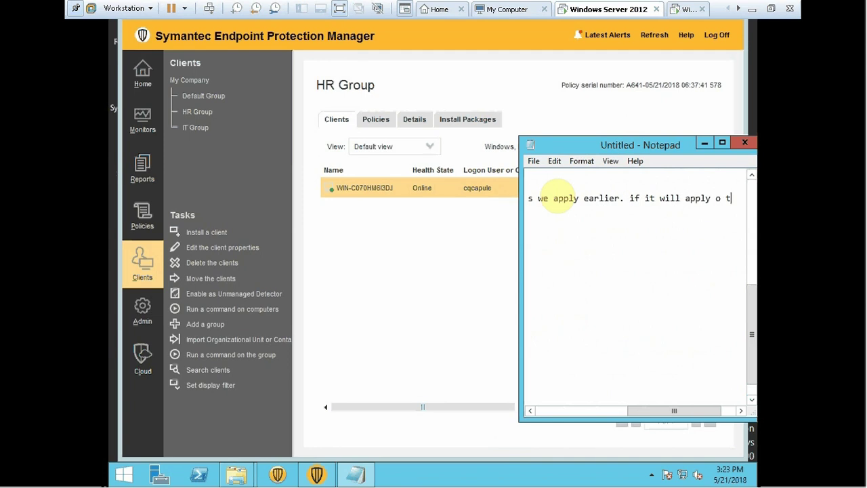
key(BackSpace)
key(BackSpace)
key(BackSpace)
text(to the client)
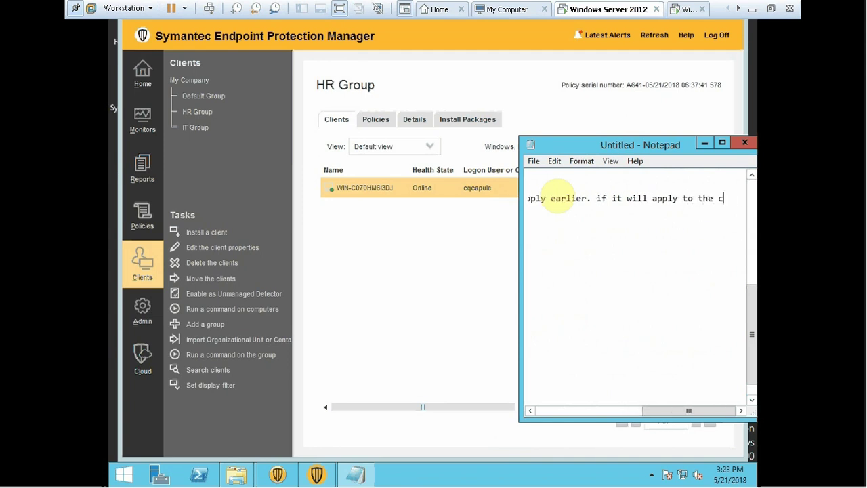
key(Return)
key(BackSpace)
key(BackSpace)
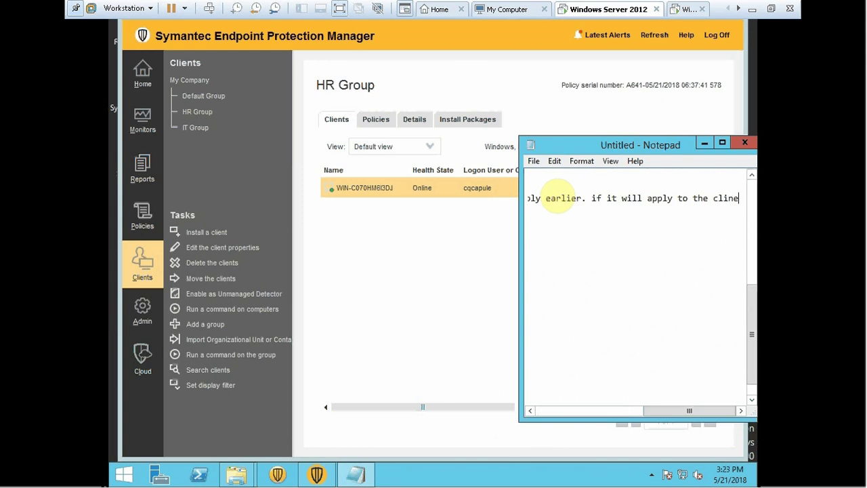
text(nt)
key(Return)
key(Return)
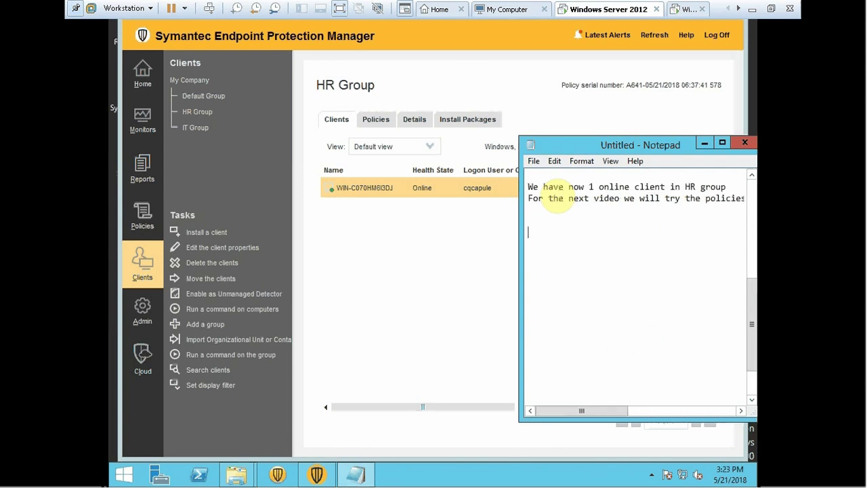
Step: Finish the note with the closing line "Thanks for watching <3 <3"
text(Thanks for watching)
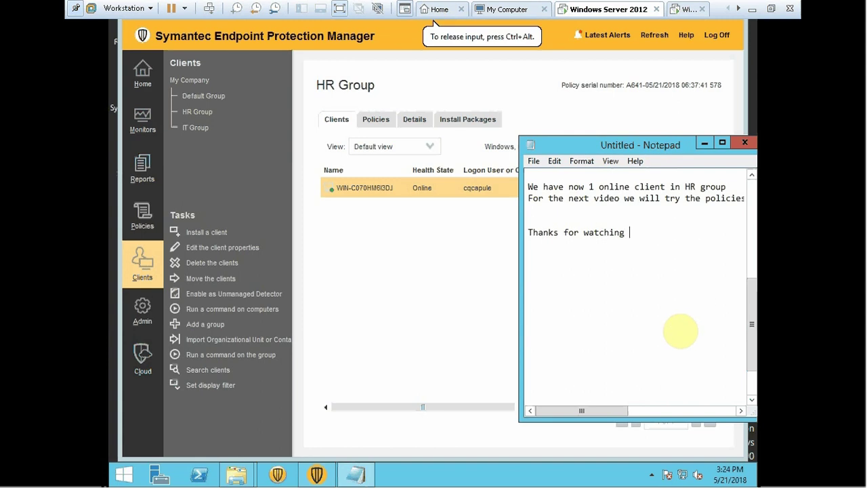
text( <3 <#)
key(BackSpace)
text(3)
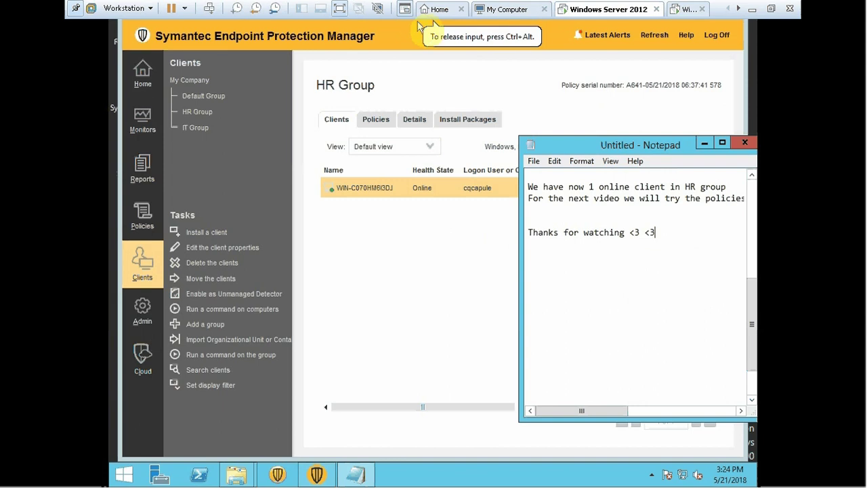
Step: Take the Windows Server 2012 virtual machine out of full screen and switch to FlashBack Express Recorder
click(339, 9)
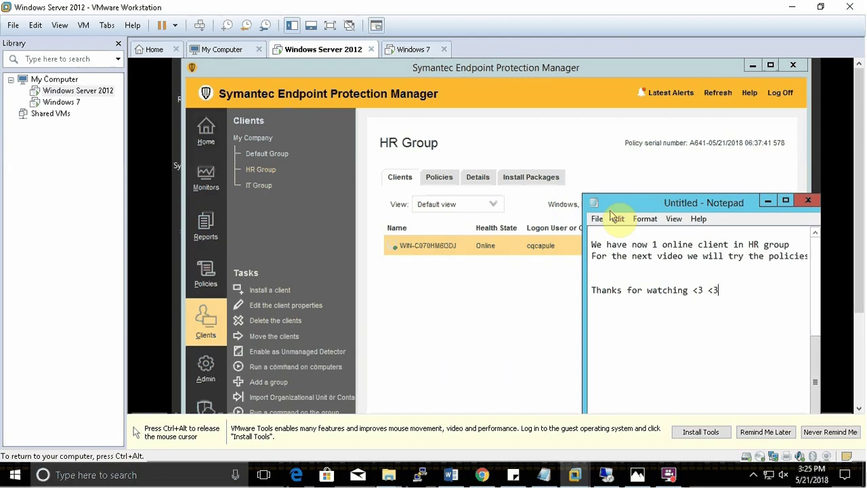
click(669, 474)
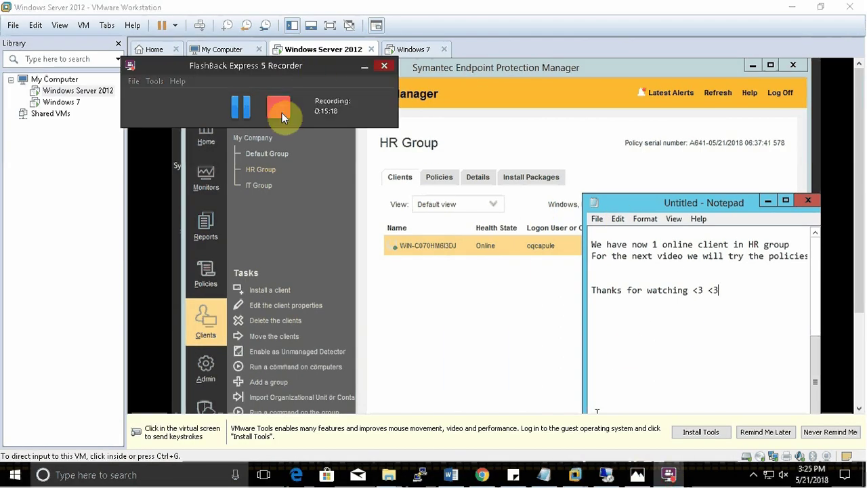